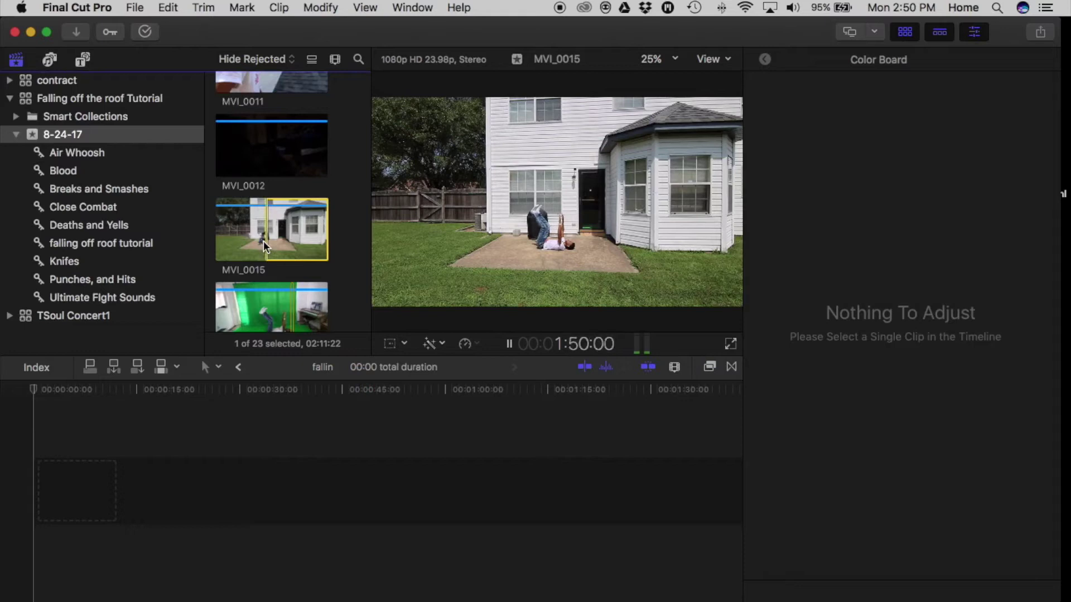
- Append a range of the outdoor MVI_0015 clip and a 2:23 range of the green-screen MVI_0016 clip to the timeline
{"action": "key", "text": "space"}
{"action": "key", "text": "i"}
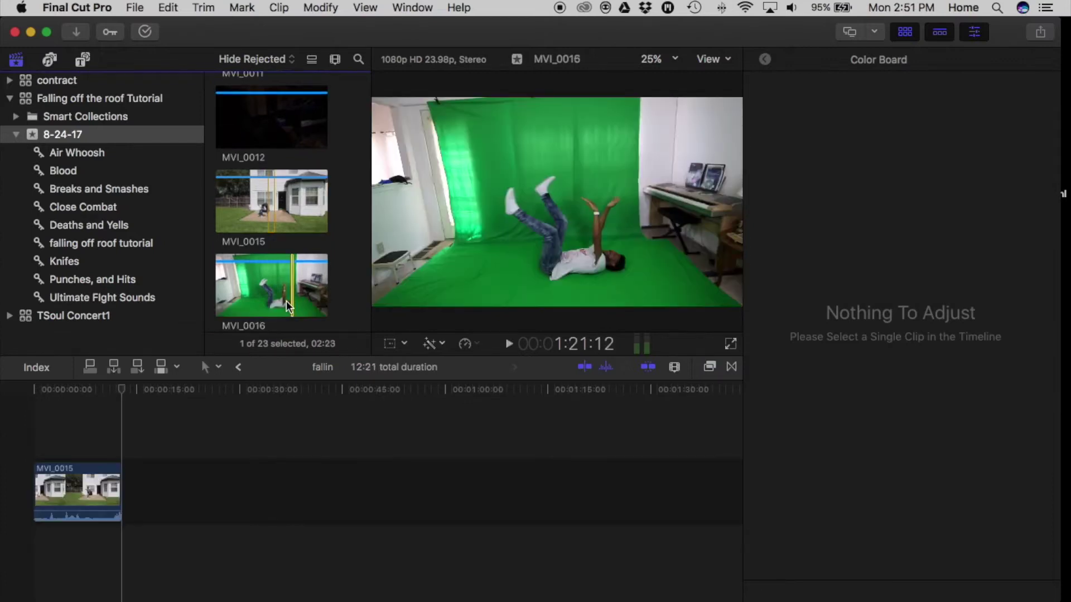
{"action": "key", "text": "e"}
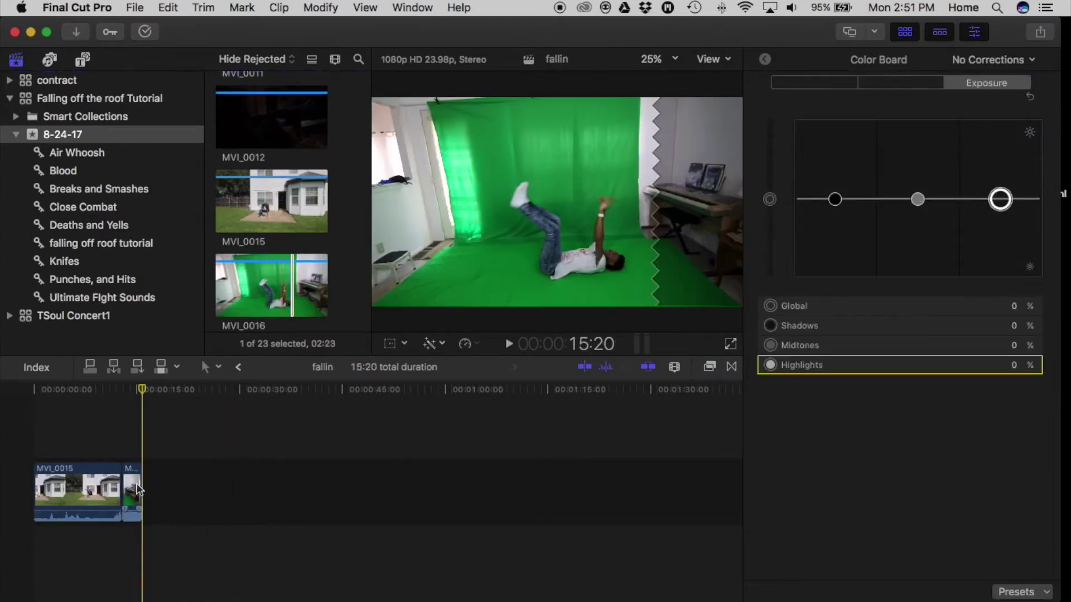
- Find the outdoor pose frame with legs and arms raised and mark MVI_0015 there at 1:17
{"action": "left_click", "coordinate": [138, 490]}
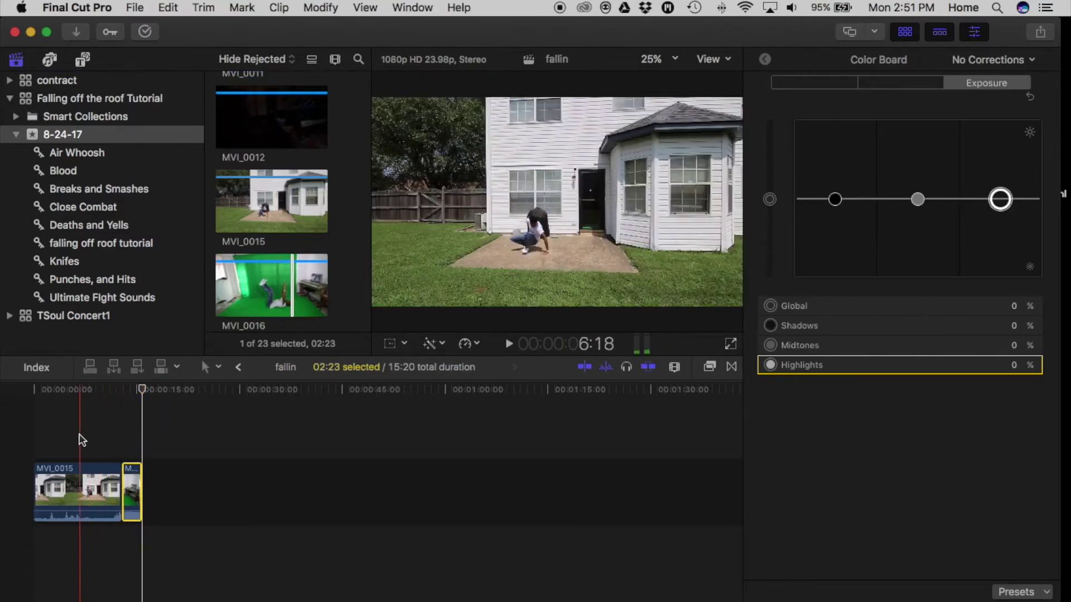
{"action": "key", "text": "Home"}
{"action": "key", "text": "space"}
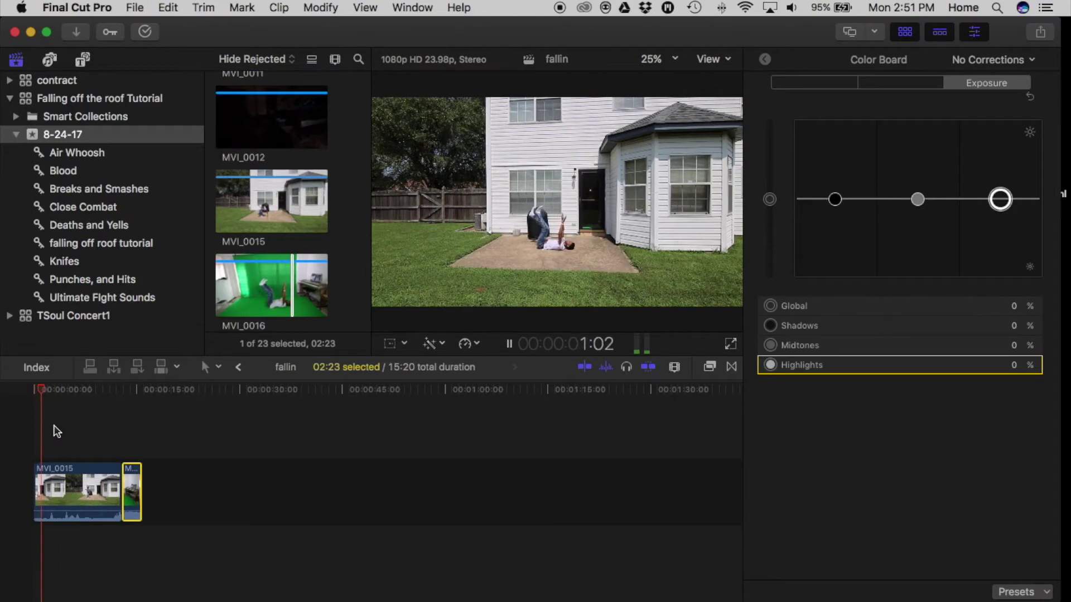
{"action": "key", "text": "space"}
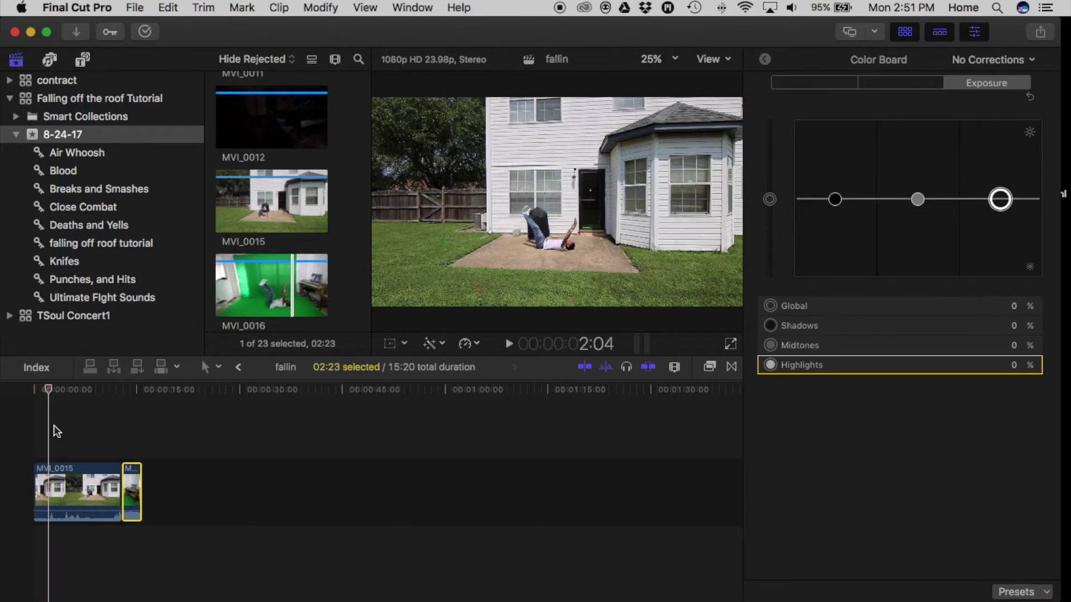
{"action": "key", "text": "Left"}
{"action": "key", "text": "Left"}
{"action": "key", "text": "Left"}
{"action": "key", "text": "Left"}
{"action": "key", "text": "Left"}
{"action": "key", "text": "Left"}
{"action": "key", "text": "Left"}
{"action": "key", "text": "Left"}
{"action": "key", "text": "Left"}
{"action": "key", "text": "Left"}
{"action": "key", "text": "Left"}
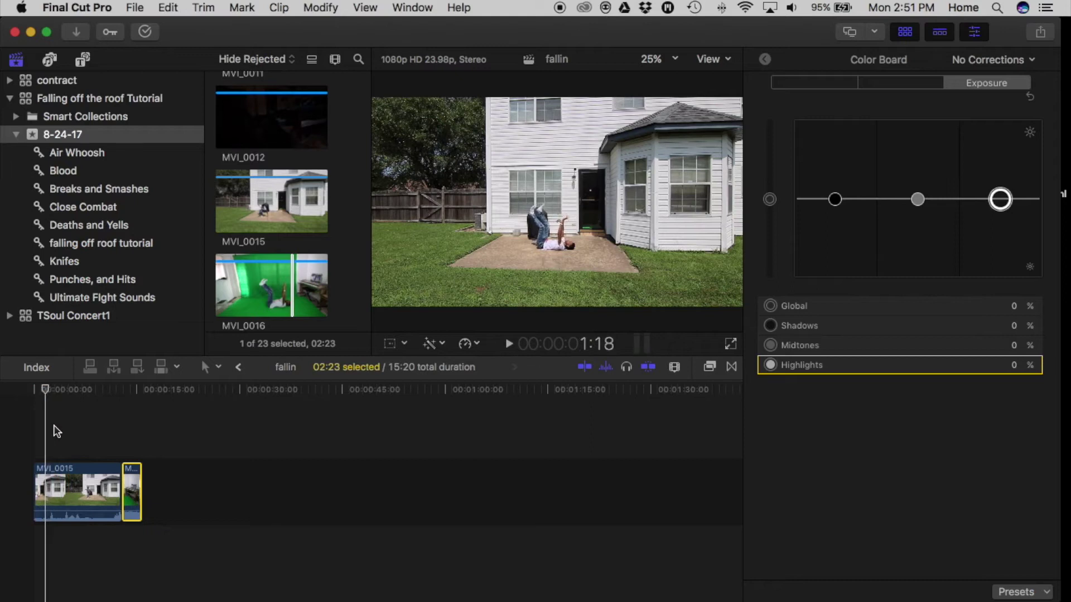
{"action": "left_click", "coordinate": [45, 490]}
{"action": "key", "text": "m"}
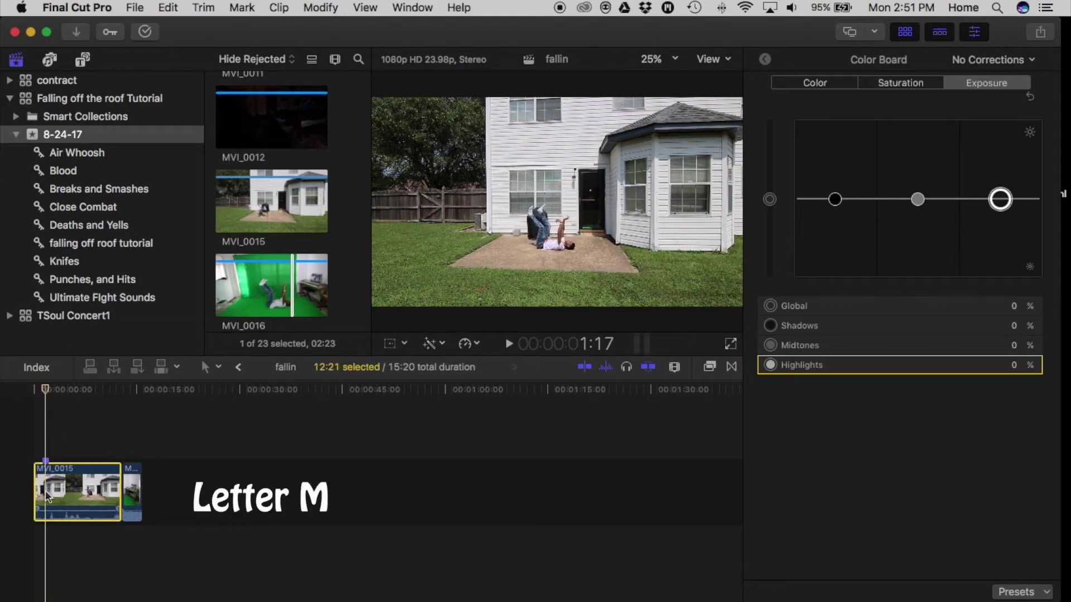
- Search the effects for "keyer" and apply the Keyer effect to MVI_0016 in the timeline
{"action": "key", "text": "super+equal"}
{"action": "left_click", "coordinate": [307, 479]}
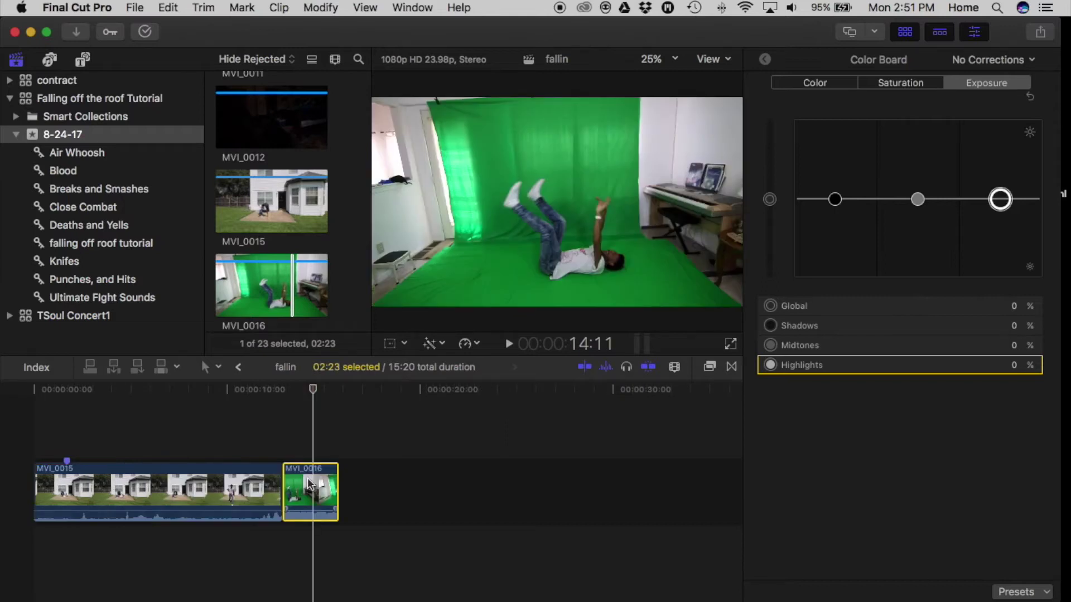
{"action": "left_click", "coordinate": [710, 367]}
{"action": "left_click", "coordinate": [639, 591]}
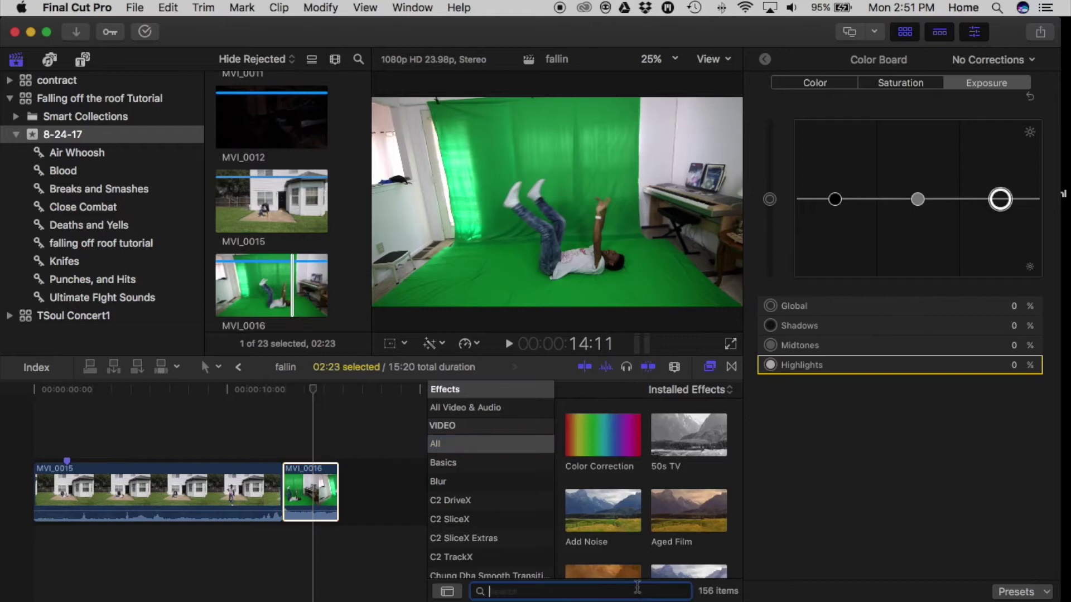
{"action": "type", "text": "keyer"}
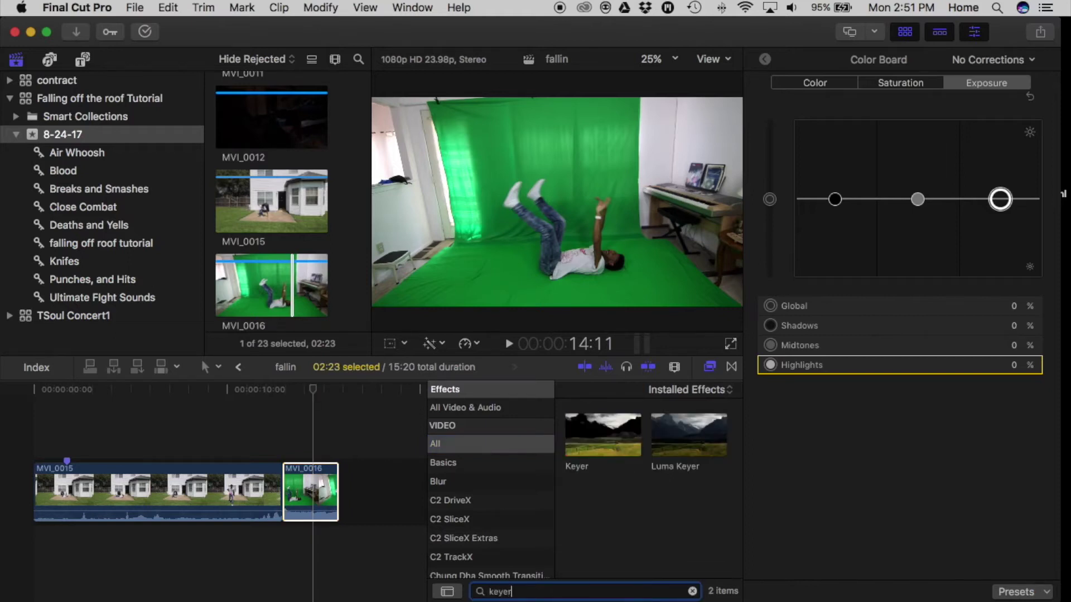
{"action": "left_click_drag", "start_coordinate": [603, 436], "coordinate": [315, 494]}
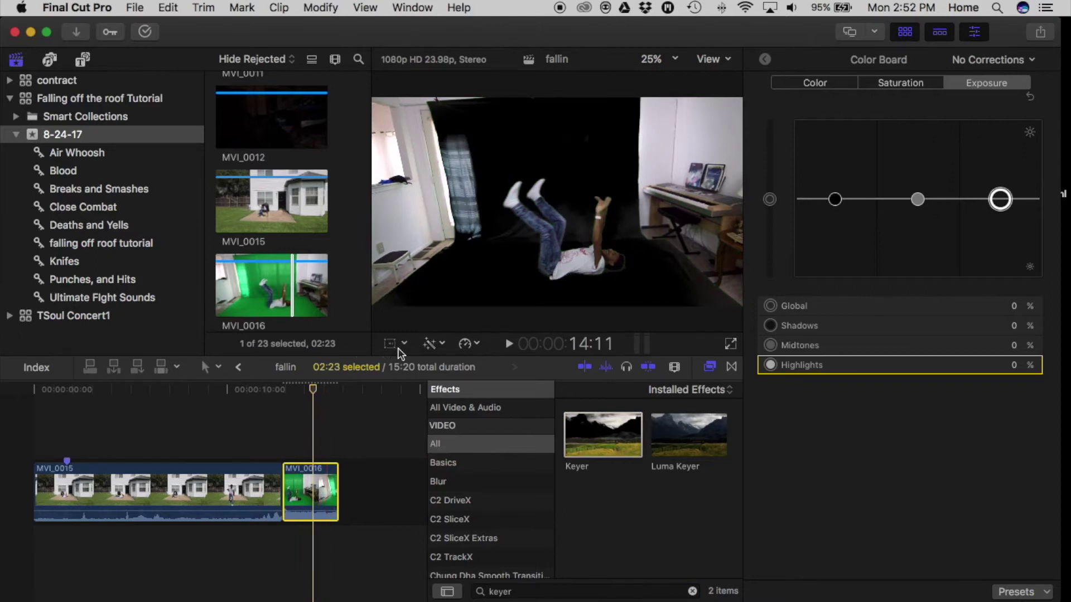
- Trim the crop of MVI_0016 by about 557 px on the right and inward on the left to isolate the figure
{"action": "left_click", "coordinate": [405, 345]}
{"action": "left_click", "coordinate": [433, 375]}
{"action": "left_click_drag", "start_coordinate": [743, 306], "coordinate": [636, 306]}
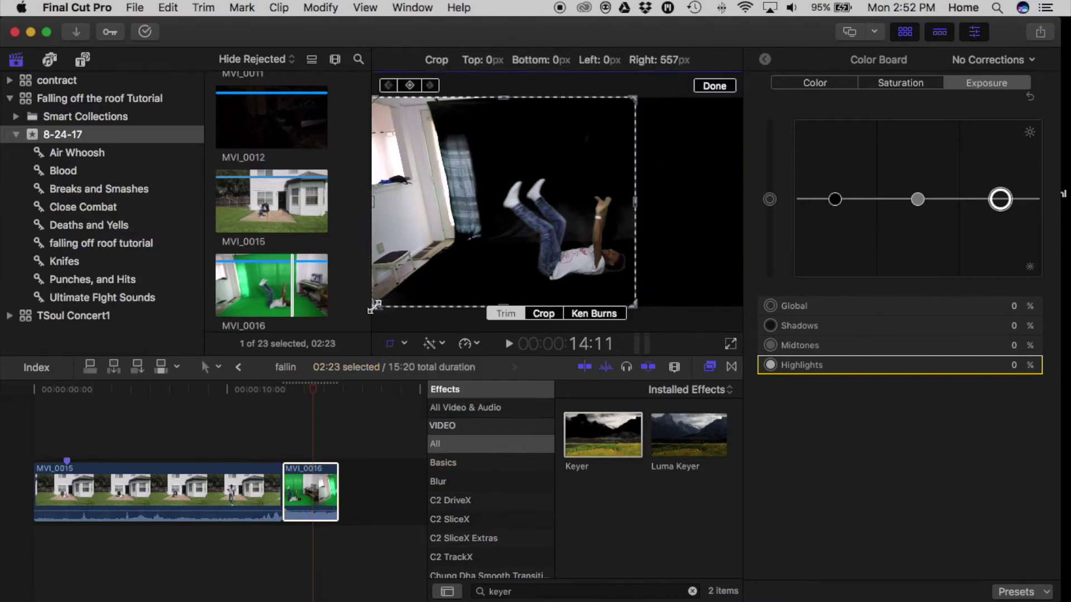
{"action": "left_click_drag", "start_coordinate": [372, 305], "coordinate": [484, 322]}
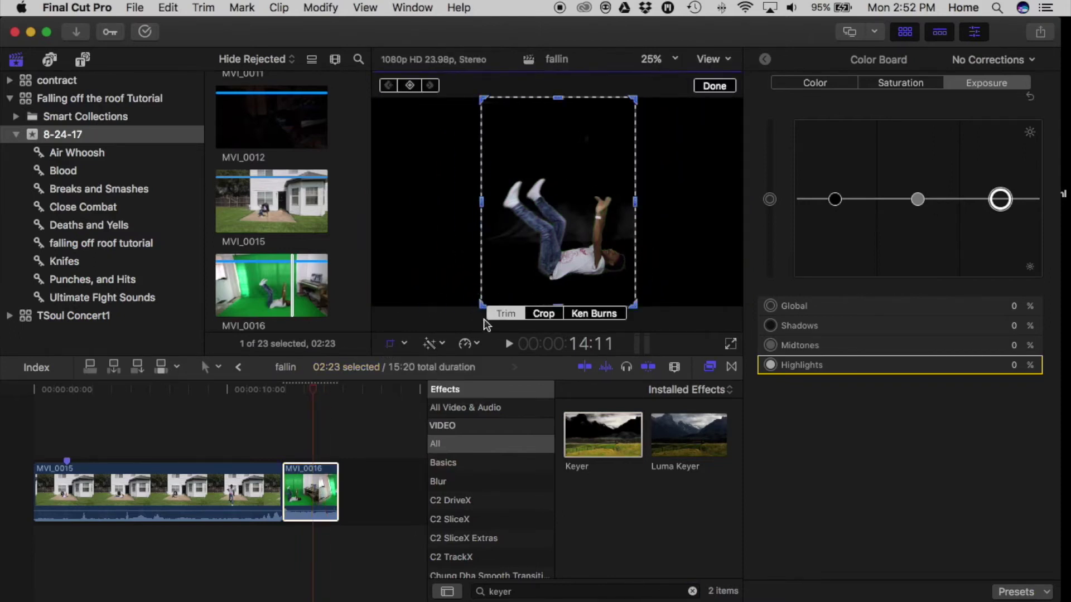
- Refine the Keyer on MVI_0016 with a narrow color sample between the figure's legs and arm
{"action": "left_click", "coordinate": [764, 58]}
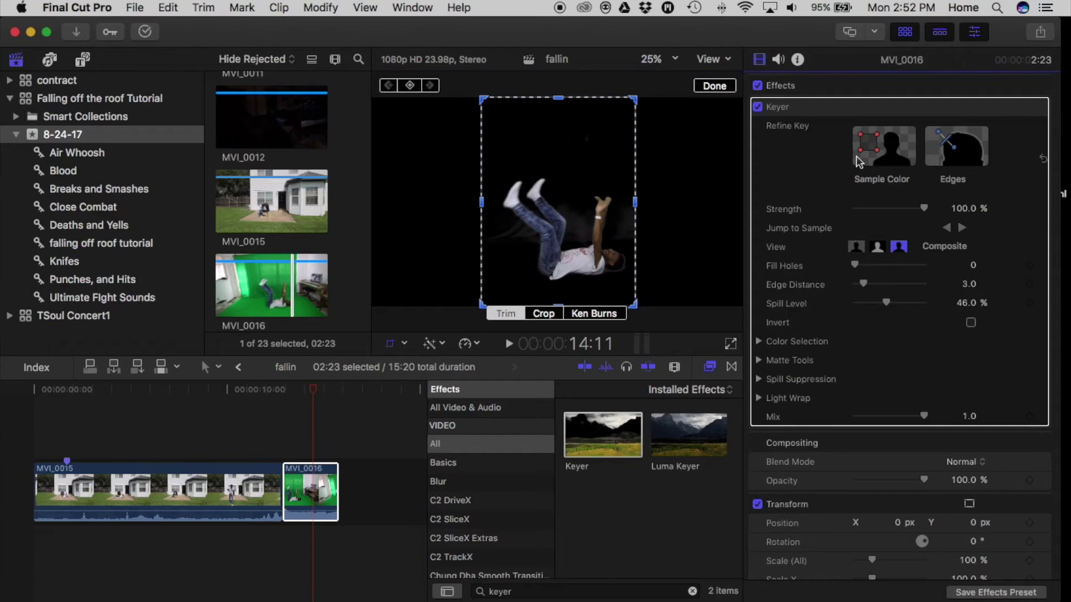
{"action": "left_click", "coordinate": [869, 145]}
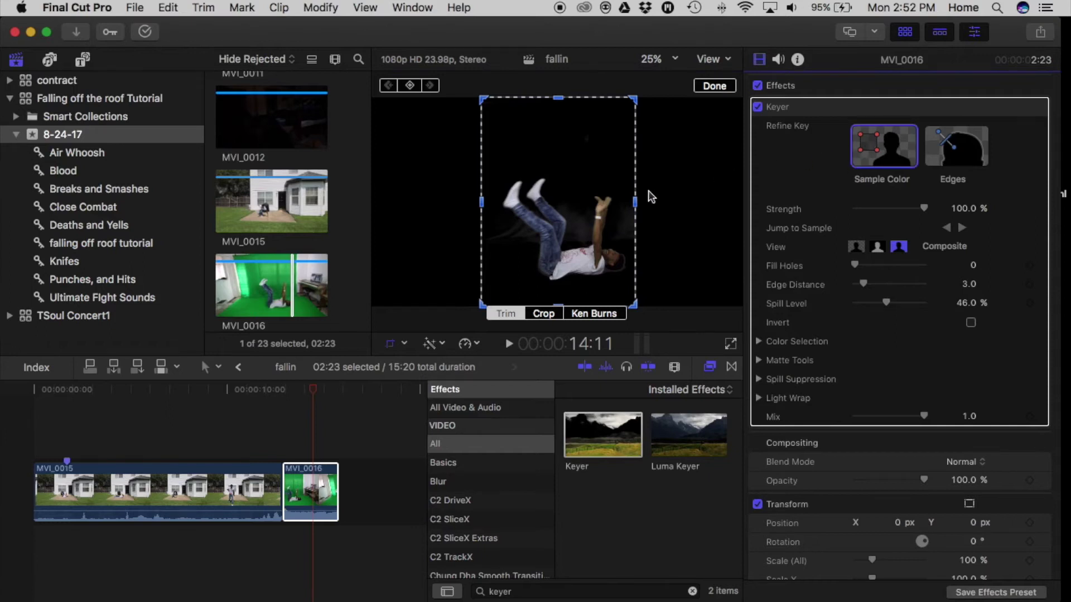
{"action": "left_click_drag", "start_coordinate": [573, 215], "coordinate": [577, 222]}
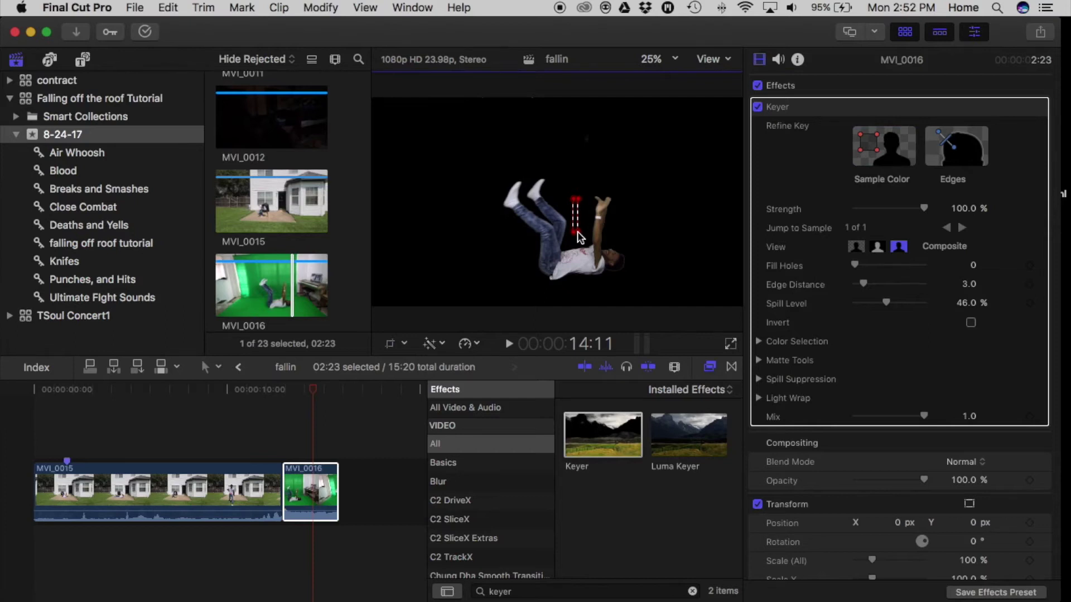
- Connect MVI_0016 above MVI_0015 around the marker and scale the keyed figure down to match the outdoor figure's size
{"action": "left_click_drag", "start_coordinate": [311, 496], "coordinate": [73, 431]}
{"action": "left_click", "coordinate": [65, 392]}
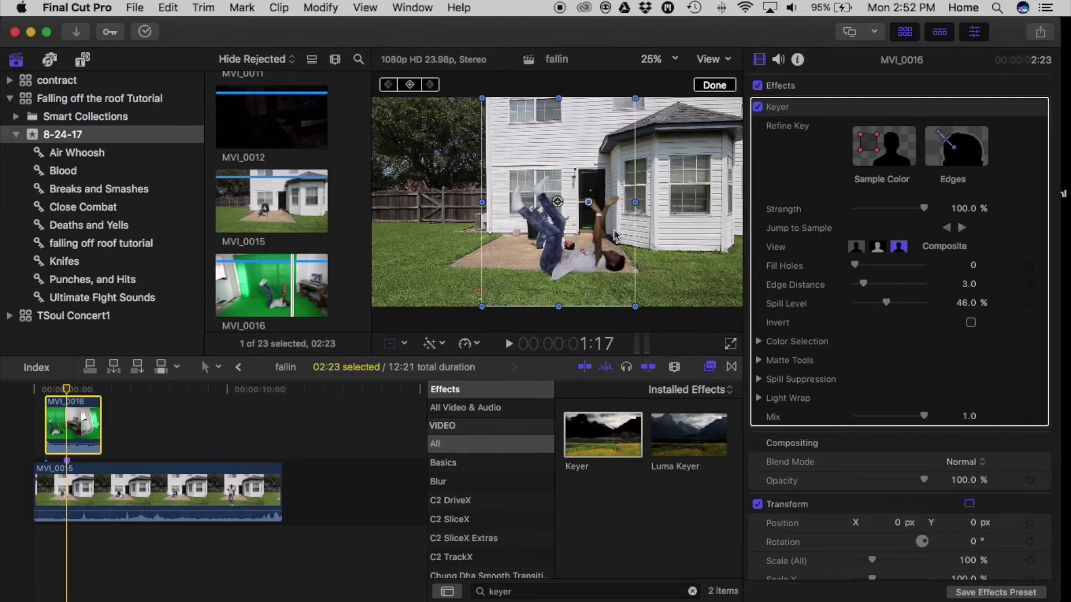
{"action": "left_click_drag", "start_coordinate": [635, 306], "coordinate": [597, 254]}
{"action": "left_click_drag", "start_coordinate": [563, 218], "coordinate": [593, 224]}
- Raise MVI_0016's highlights exposure to 56% and align the keyed figure over the outdoor one with about -4° rotation
{"action": "key", "text": "super+6"}
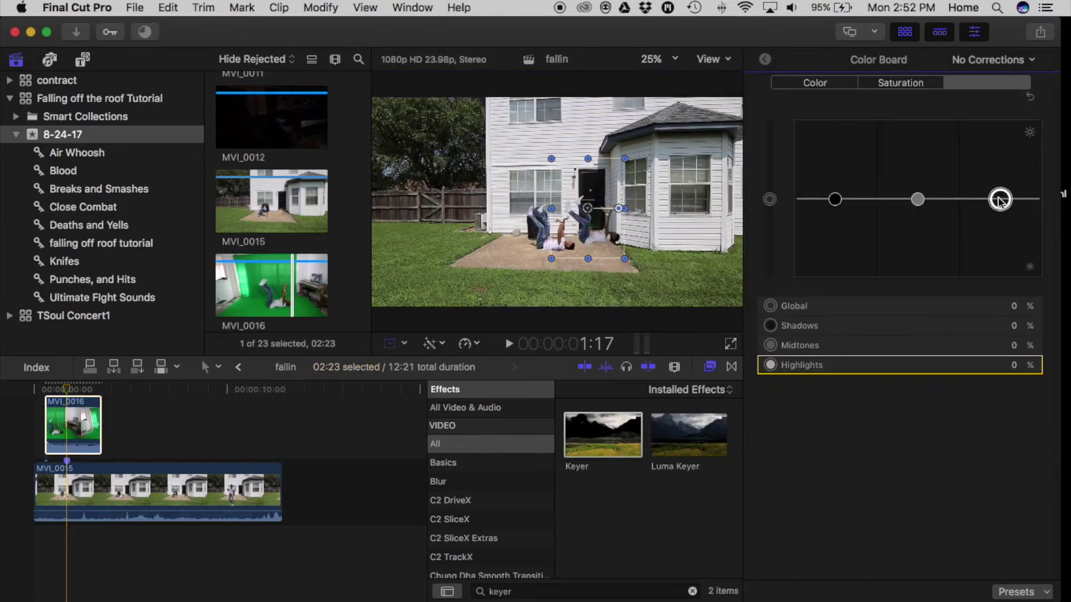
{"action": "left_click_drag", "start_coordinate": [1001, 200], "coordinate": [998, 192]}
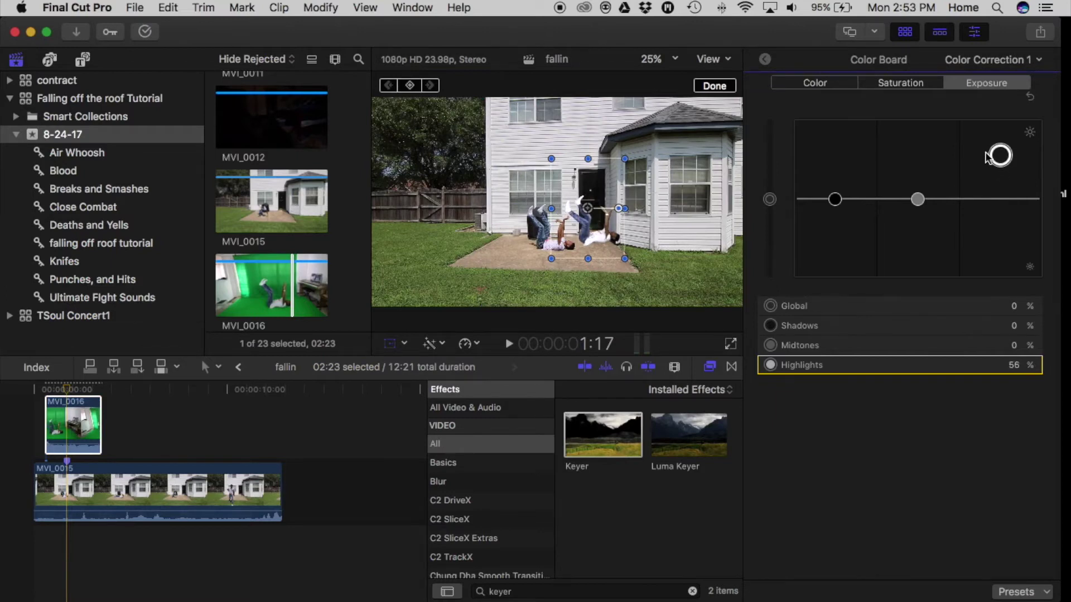
{"action": "mouse_move", "coordinate": [584, 218]}
{"action": "left_mouse_down"}
{"action": "mouse_move", "coordinate": [548, 215]}
{"action": "mouse_move", "coordinate": [581, 218]}
{"action": "left_mouse_up"}
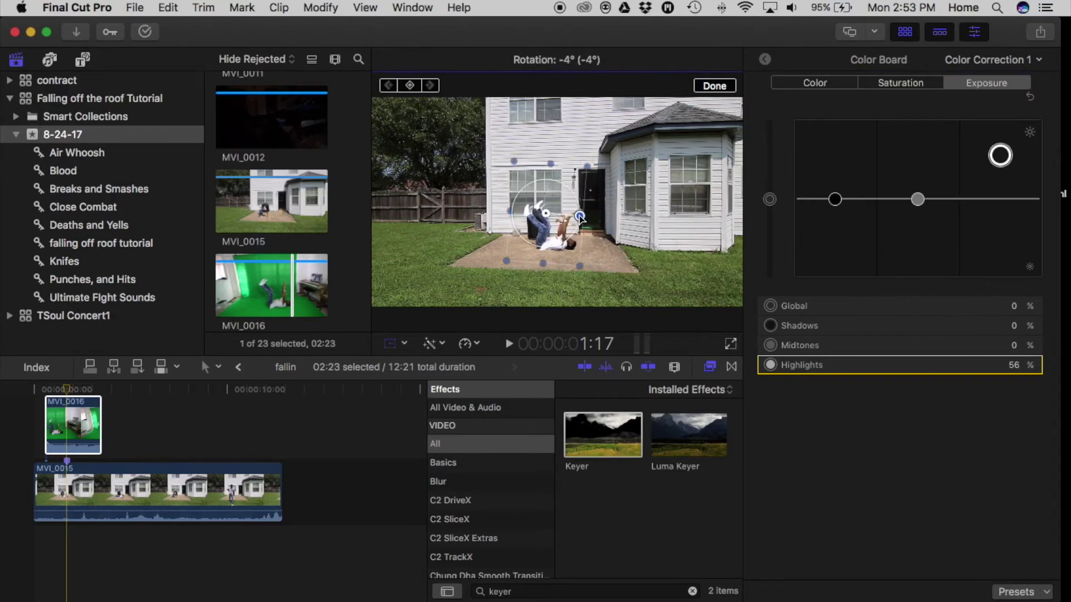
- Nudge MVI_0016 along the timeline until its pose matches the marked frame, and trim its end to the marker
{"action": "key", "text": "super+equal"}
{"action": "left_click", "coordinate": [80, 422]}
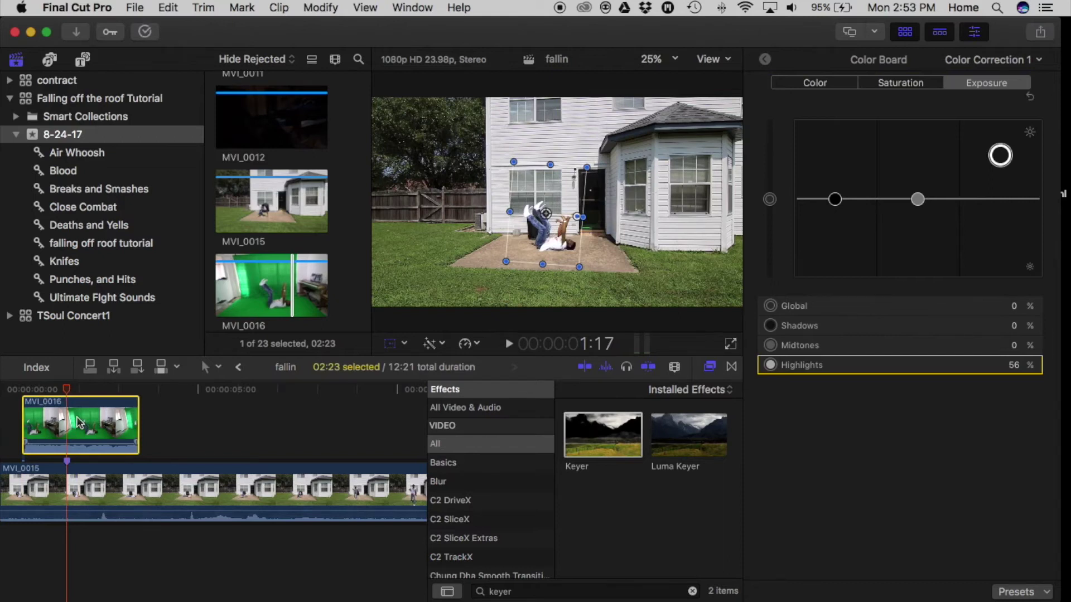
{"action": "key", "text": "comma"}
{"action": "key", "text": "comma"}
{"action": "key", "text": "comma"}
{"action": "key", "text": "comma"}
{"action": "key", "text": "comma"}
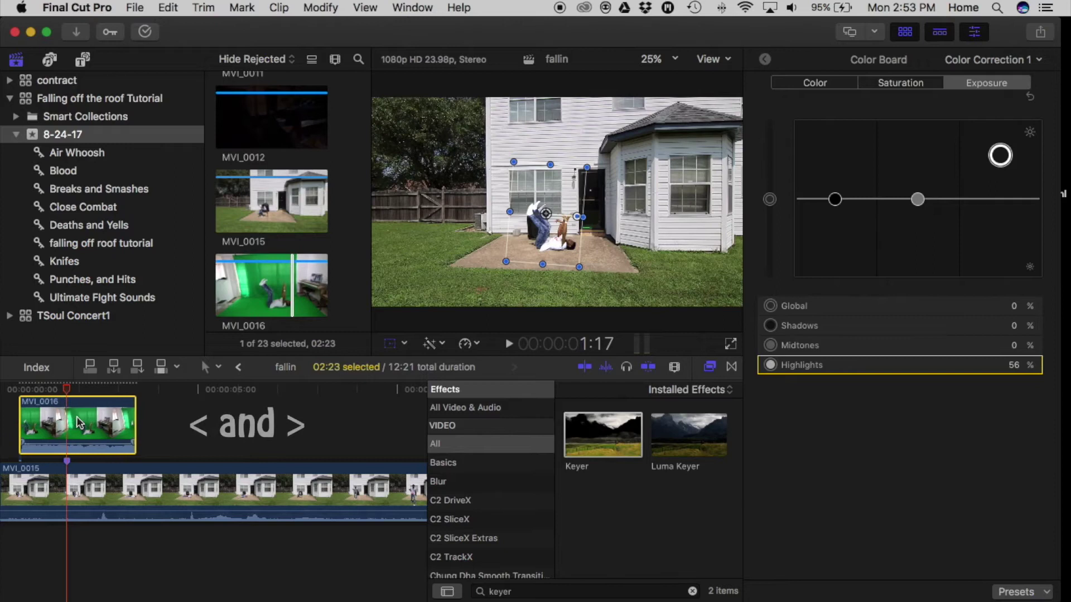
{"action": "key", "text": "comma"}
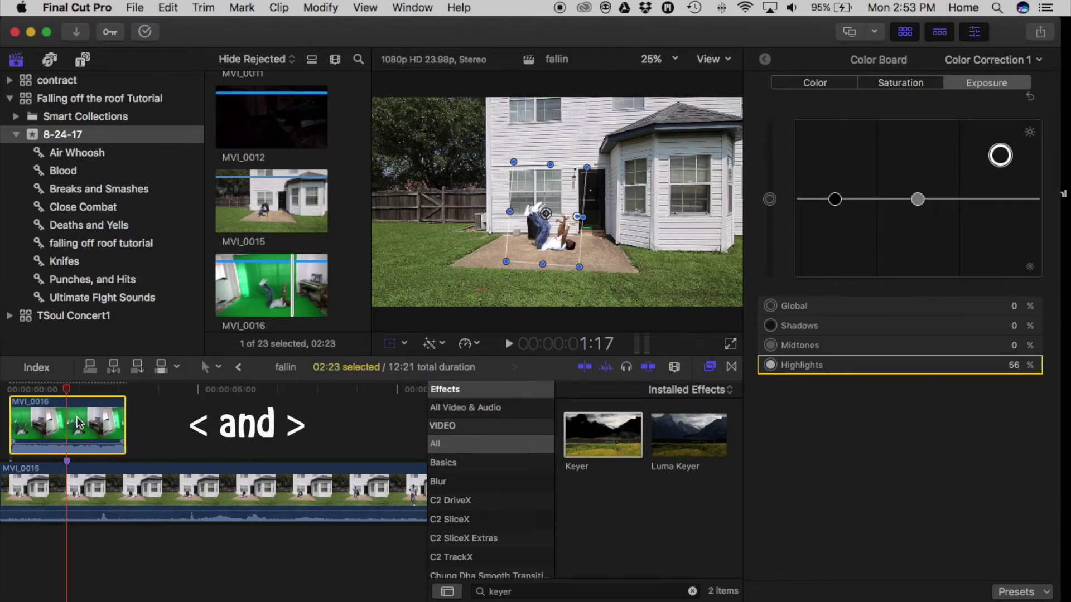
{"action": "key", "text": "comma"}
{"action": "key", "text": "comma"}
{"action": "key", "text": "comma"}
{"action": "key", "text": "comma"}
{"action": "key", "text": "comma"}
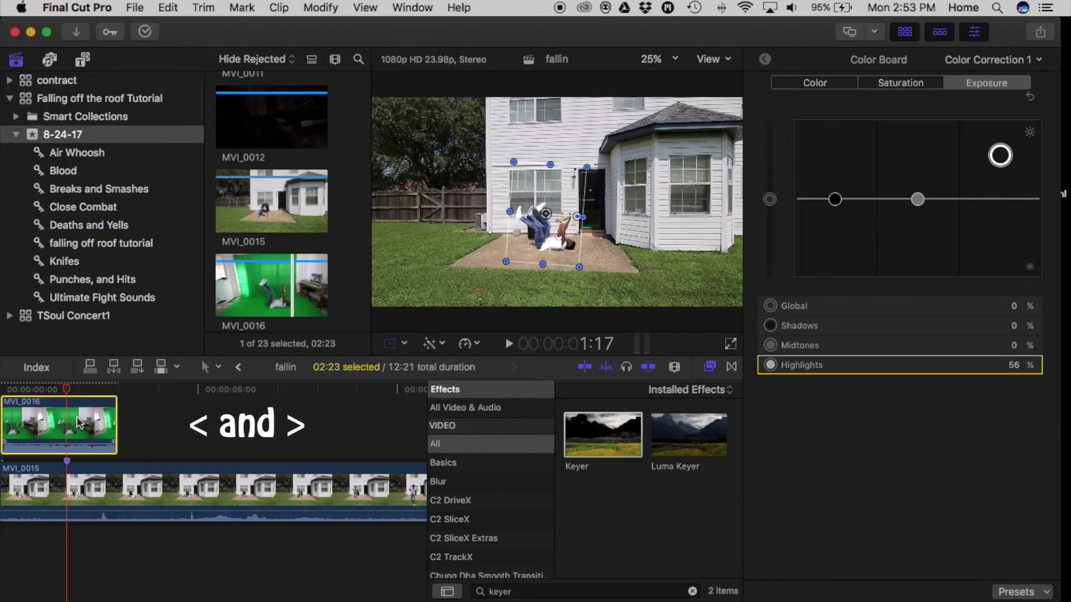
{"action": "key", "text": "comma"}
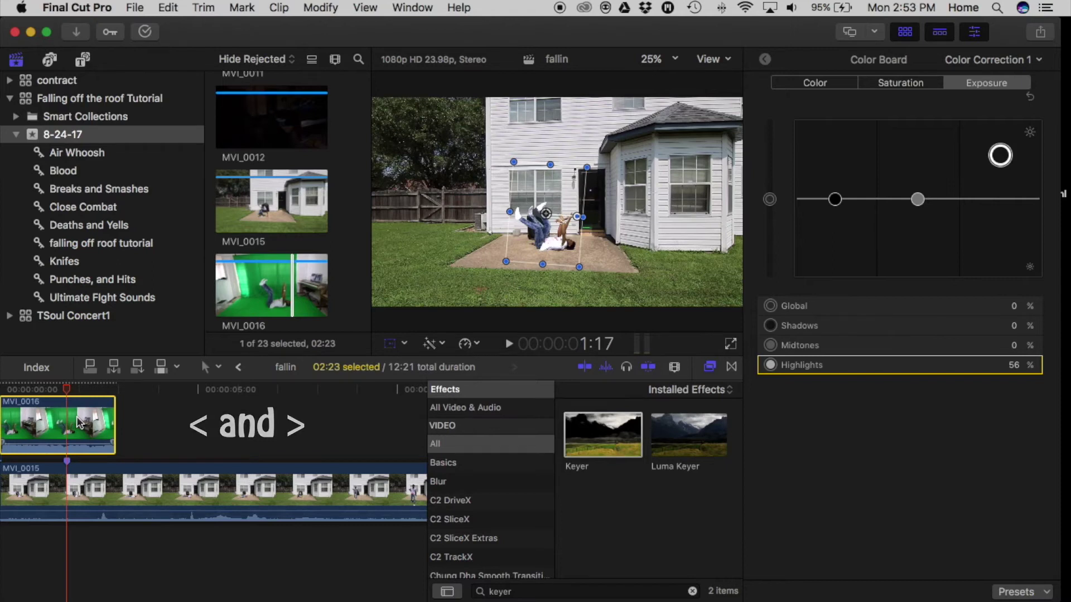
{"action": "key", "text": "period"}
{"action": "key", "text": "period"}
{"action": "key", "text": "period"}
{"action": "key", "text": "period"}
{"action": "key", "text": "period"}
{"action": "key", "text": "period"}
{"action": "key", "text": "period"}
{"action": "key", "text": "period"}
{"action": "key", "text": "period"}
{"action": "left_click_drag", "start_coordinate": [126, 423], "coordinate": [63, 422]}
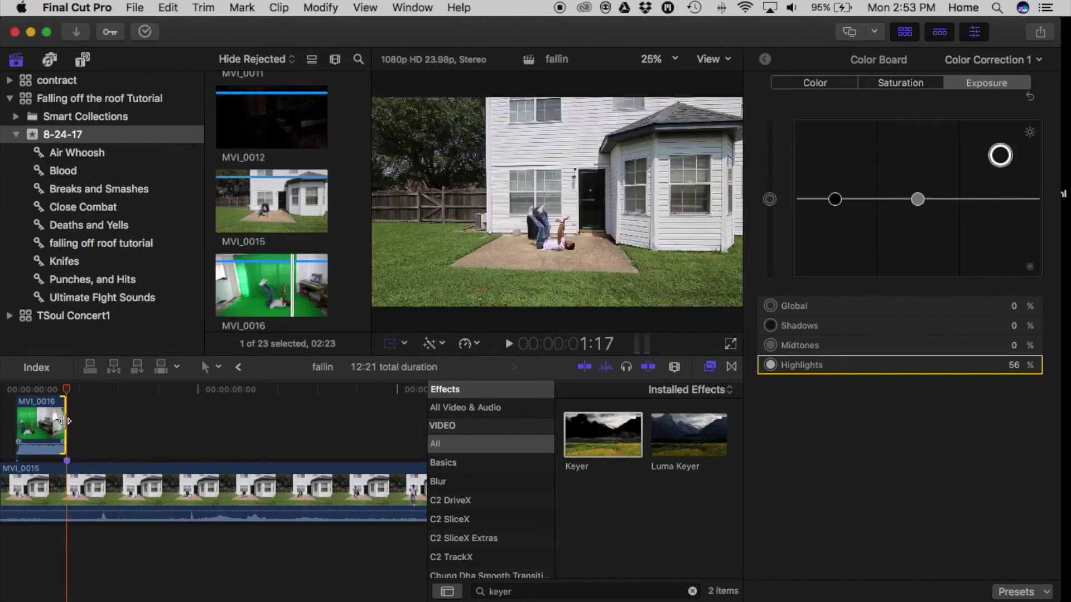
- Blade MVI_0015 at the marker, and split both MVI_0015 and MVI_0016 at about frame 23
{"action": "scroll", "coordinate": [101, 494], "scroll_direction": "left", "scroll_amount": 3}
{"action": "key", "text": "b"}
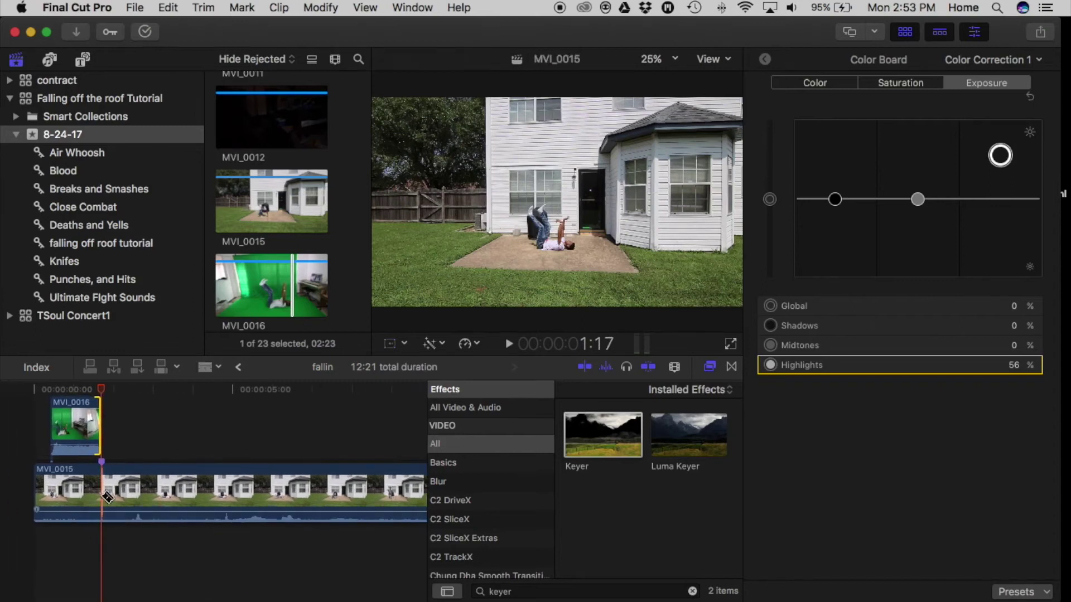
{"action": "left_click", "coordinate": [103, 495]}
{"action": "left_click", "coordinate": [70, 494]}
{"action": "left_click", "coordinate": [72, 430]}
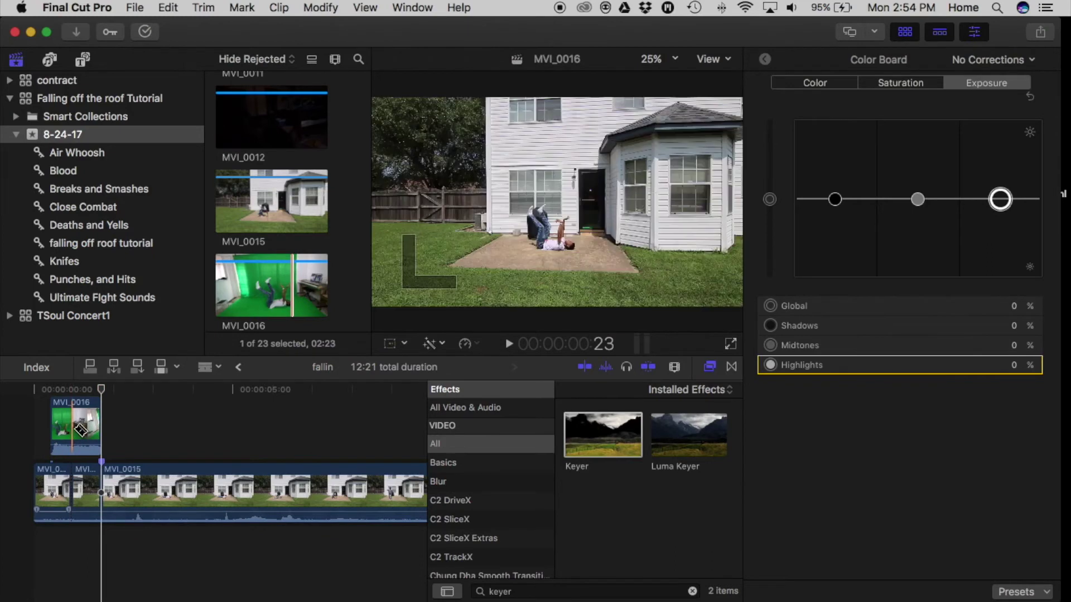
- Delete the opening 23-frame piece of MVI_0015 together with the MVI_0016 piece connected to it
{"action": "key", "text": "a"}
{"action": "left_click", "coordinate": [54, 489]}
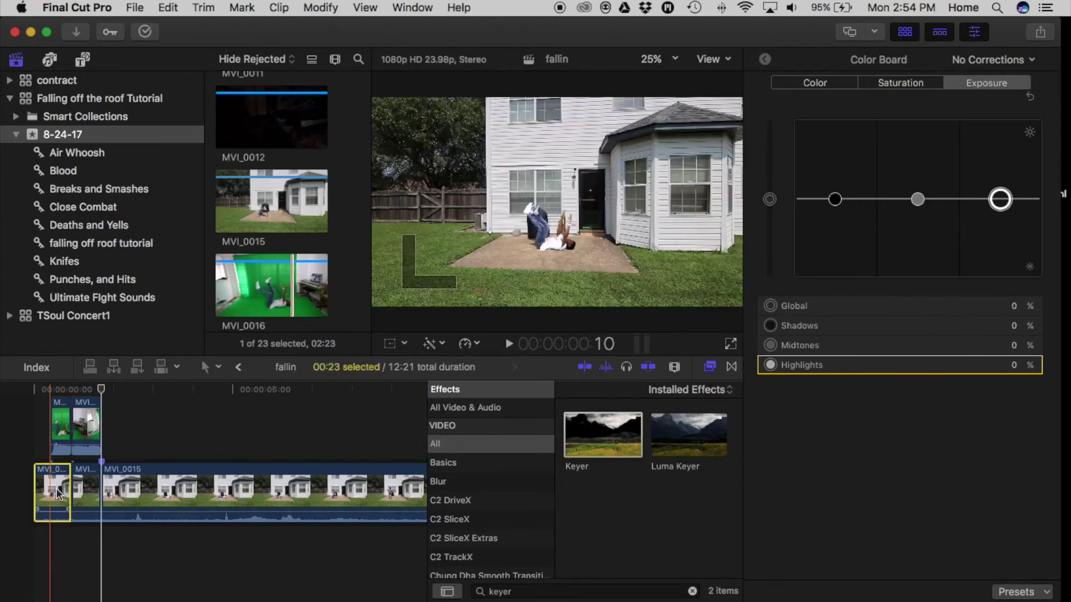
{"action": "key", "text": "Delete"}
{"action": "key", "text": "Home"}
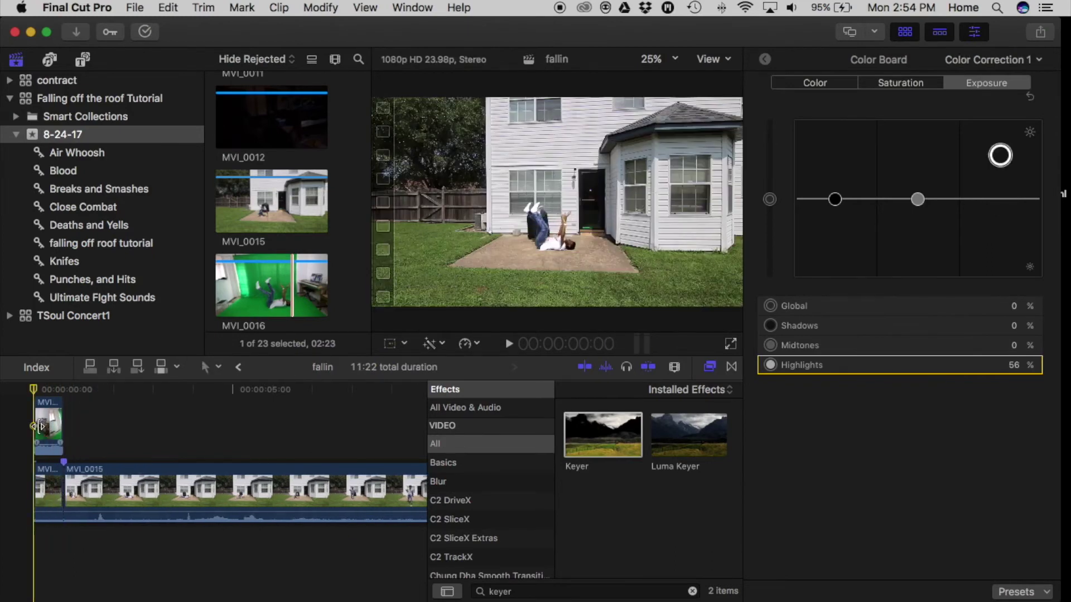
- Cut the figure, door and patio area out of the opening MVI_0015 piece with an inverted Draw Mask
{"action": "key", "text": "space"}
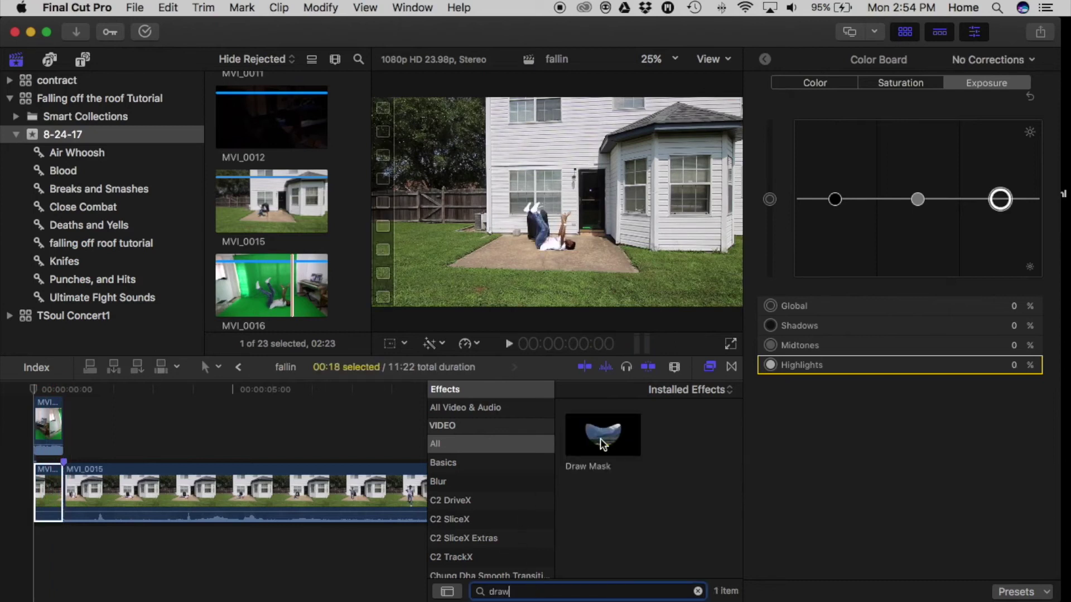
{"action": "mouse_move", "coordinate": [602, 444]}
{"action": "left_mouse_down"}
{"action": "mouse_move", "coordinate": [443, 441]}
{"action": "mouse_move", "coordinate": [160, 459]}
{"action": "mouse_move", "coordinate": [47, 481]}
{"action": "left_mouse_up"}
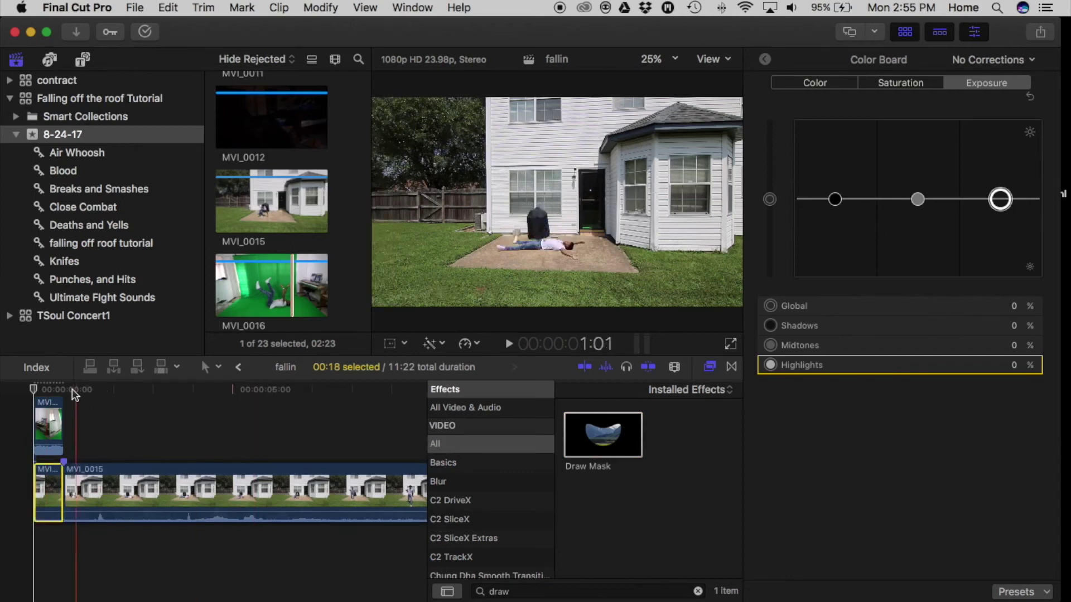
{"action": "left_click", "coordinate": [456, 266]}
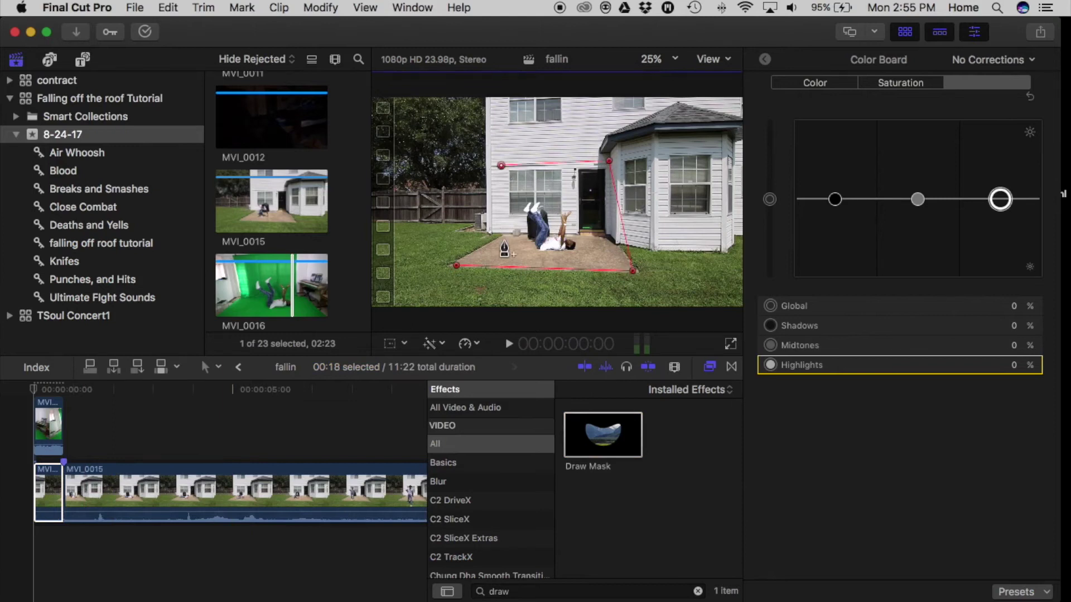
{"action": "left_click", "coordinate": [456, 266]}
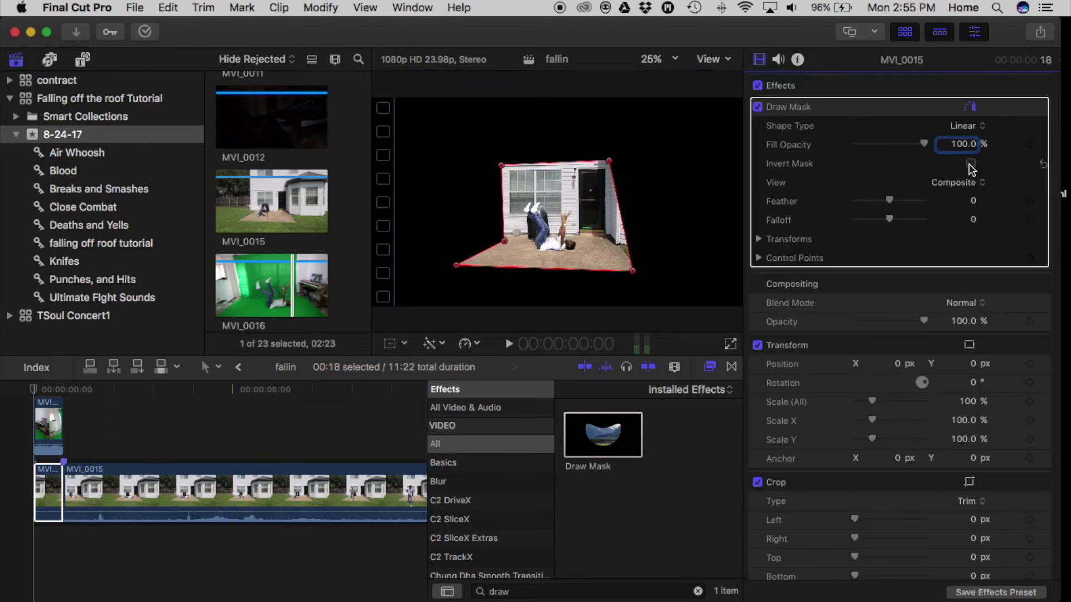
{"action": "left_click", "coordinate": [971, 163]}
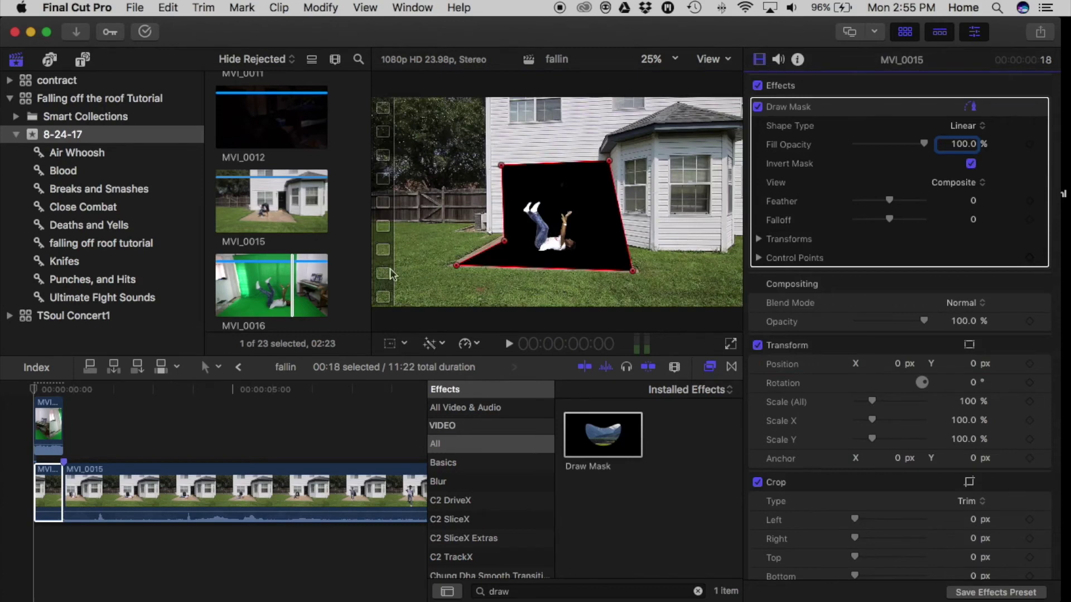
- Connect an empty-patio section of MVI_0015 beneath the opening piece and trim it to that piece's length
{"action": "left_click", "coordinate": [244, 218]}
{"action": "left_click_drag", "start_coordinate": [225, 357], "coordinate": [34, 554]}
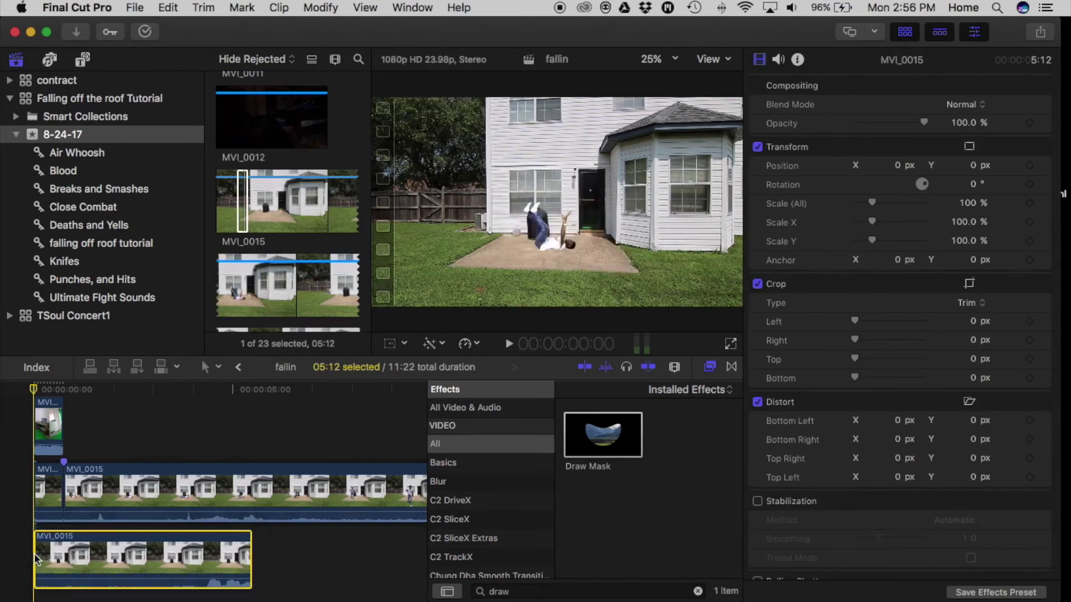
{"action": "left_click", "coordinate": [53, 418]}
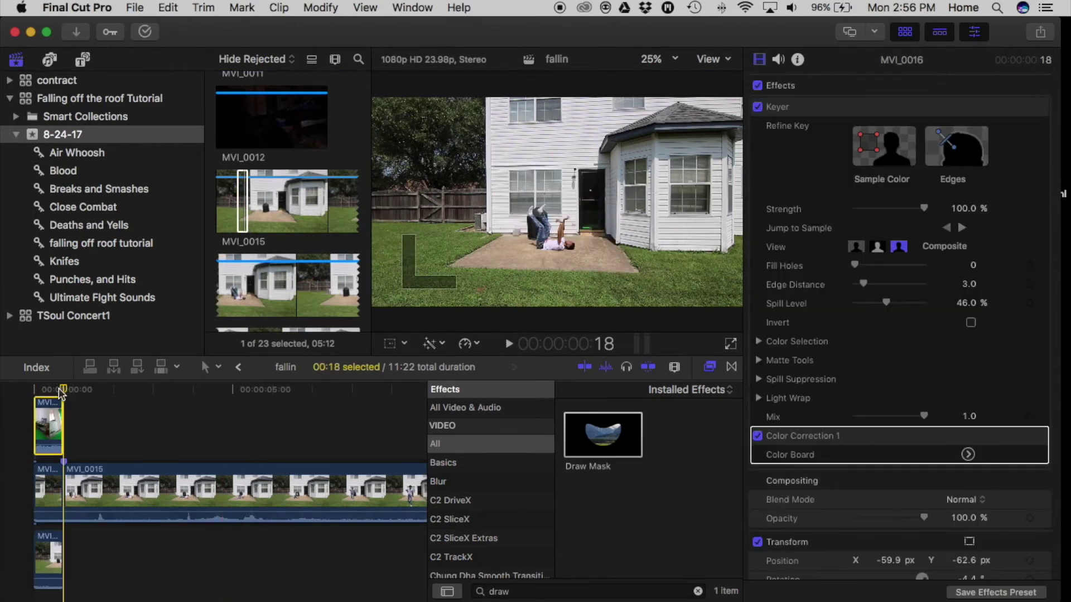
- On MVI_0016's first frame, raise the figure above the picture to X -75.9, Y 744.0 px and add a transform keyframe
{"action": "left_click", "coordinate": [60, 389]}
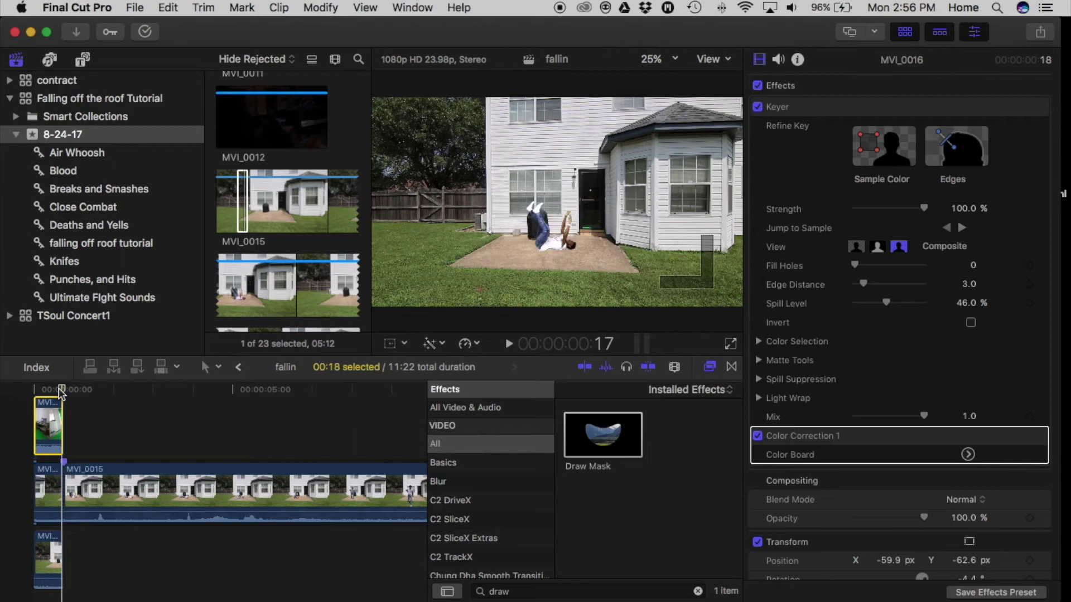
{"action": "scroll", "coordinate": [851, 522], "scroll_direction": "down", "scroll_amount": 5}
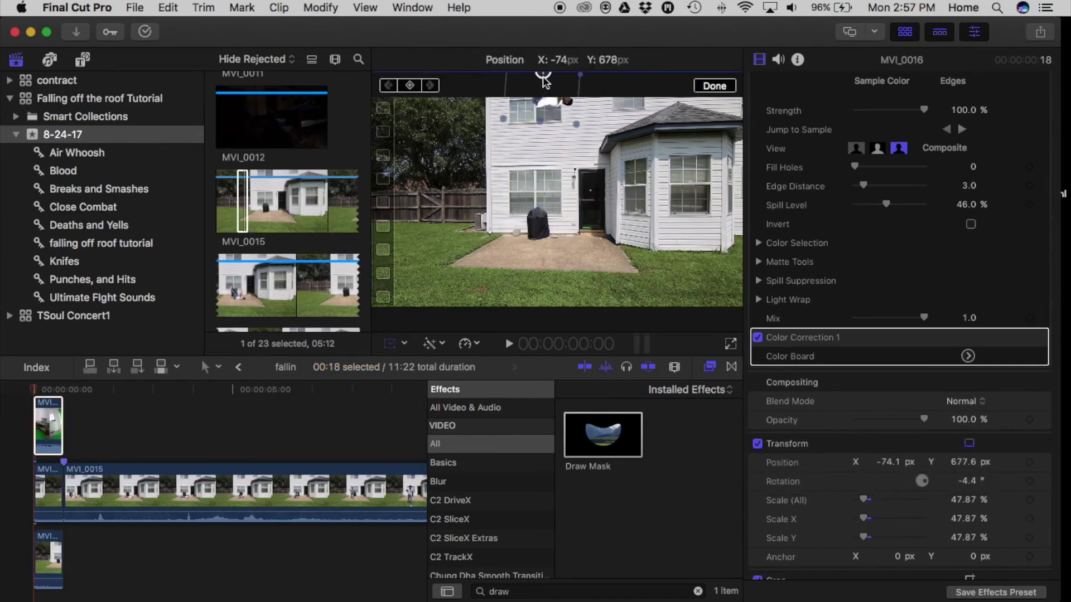
{"action": "left_click_drag", "start_coordinate": [545, 92], "coordinate": [545, 92]}
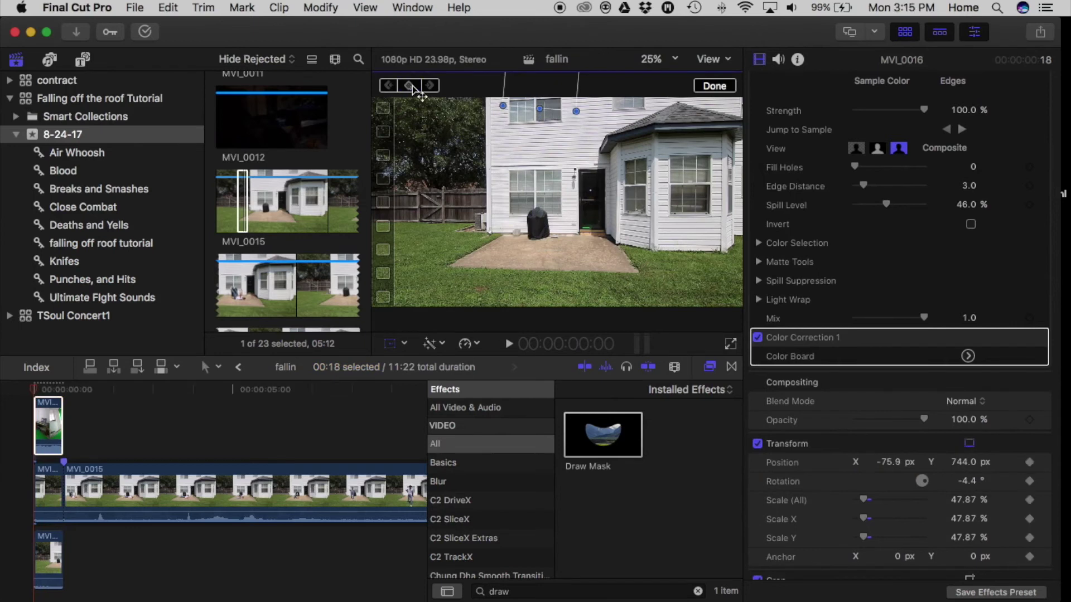
- On MVI_0016's last frame, keyframe its position at X -59.9 px and Y -62.6 px so the figure lands on the patio
{"action": "key", "text": "Down"}
{"action": "key", "text": "Left"}
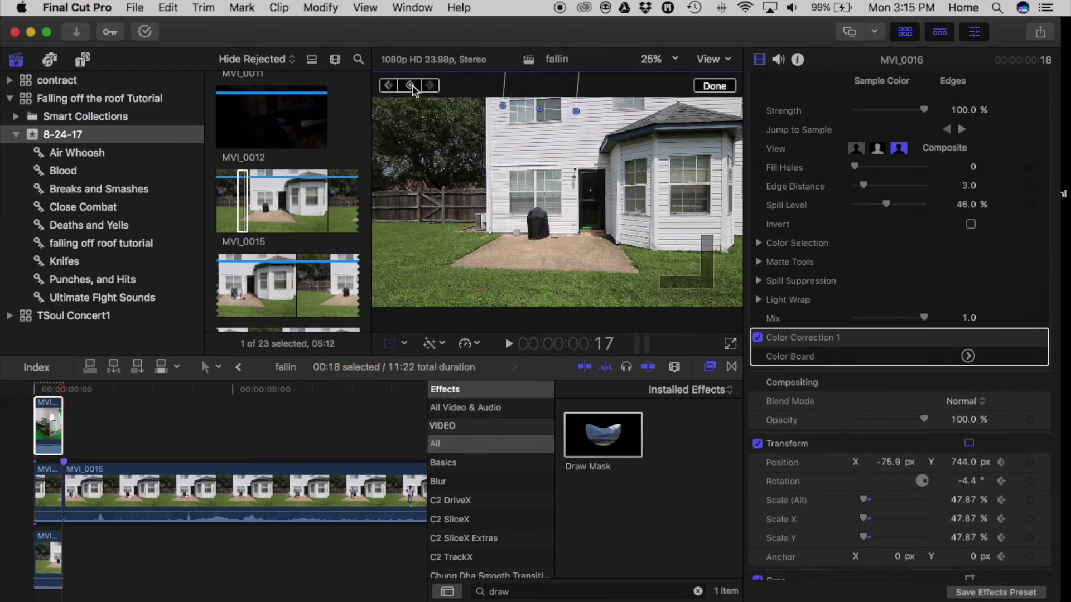
{"action": "left_click", "coordinate": [887, 461]}
{"action": "type", "text": "-559"}
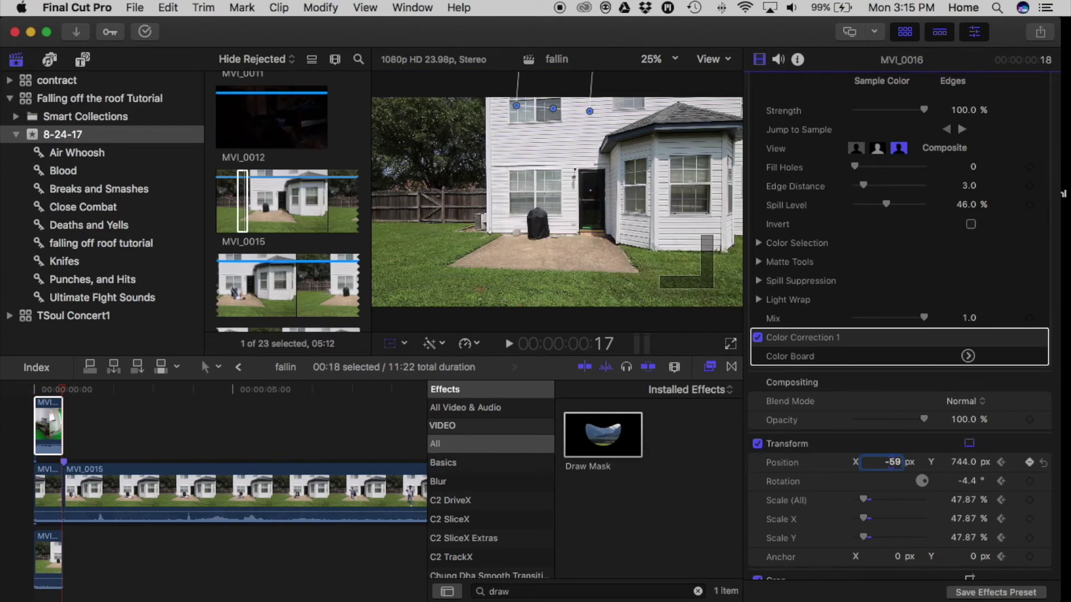
{"action": "key", "text": "Tab"}
{"action": "type", "text": "-62.6"}
{"action": "key", "text": "Return"}
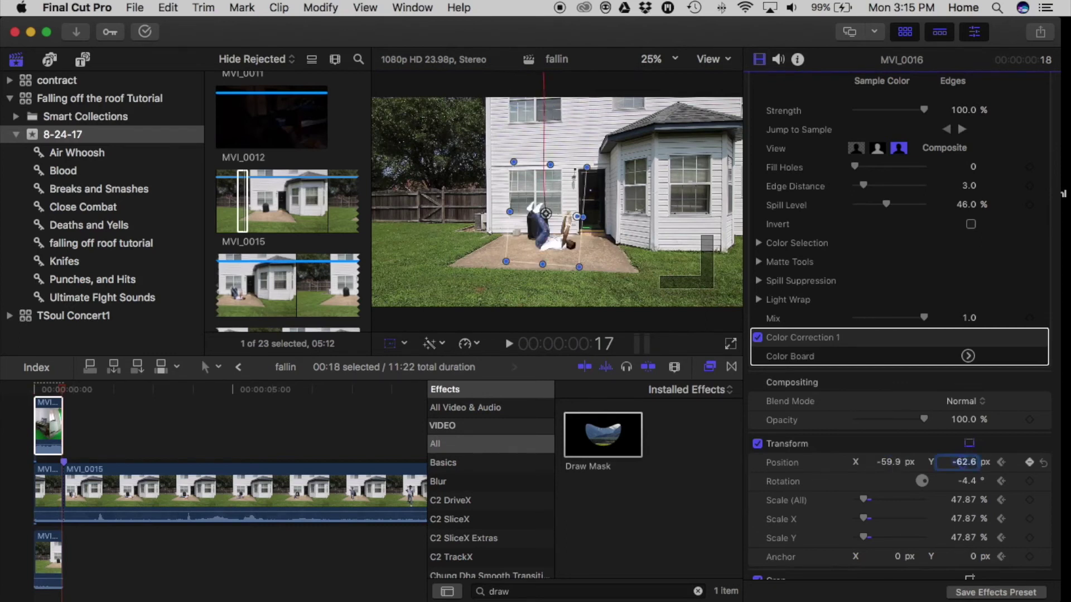
- Play the timeline from the start to check the figure's keyframed fall
{"action": "left_click", "coordinate": [33, 389]}
{"action": "key", "text": "space"}
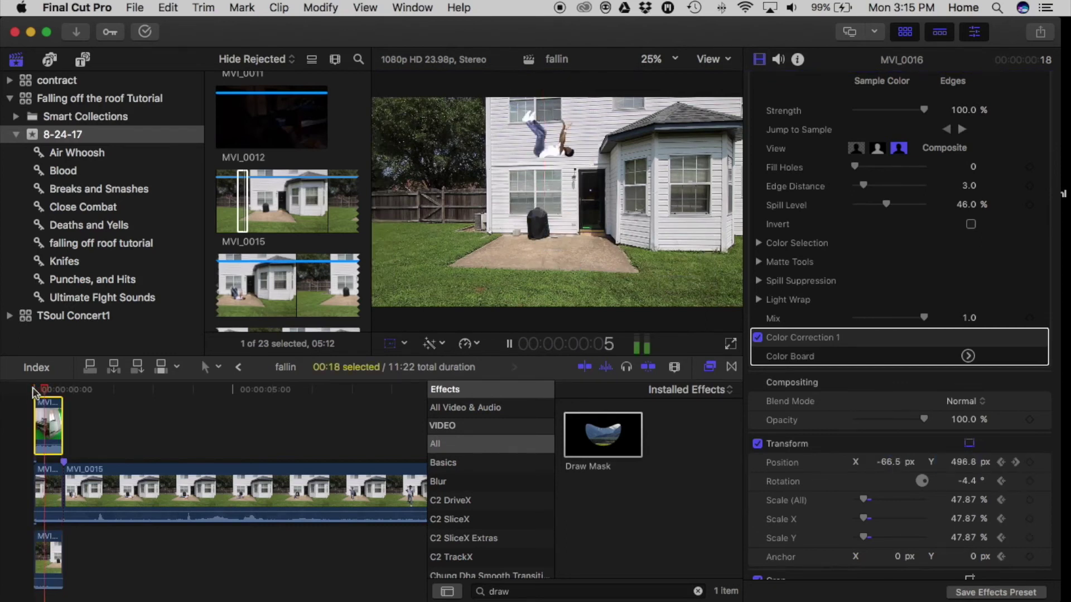
{"action": "key", "text": "space"}
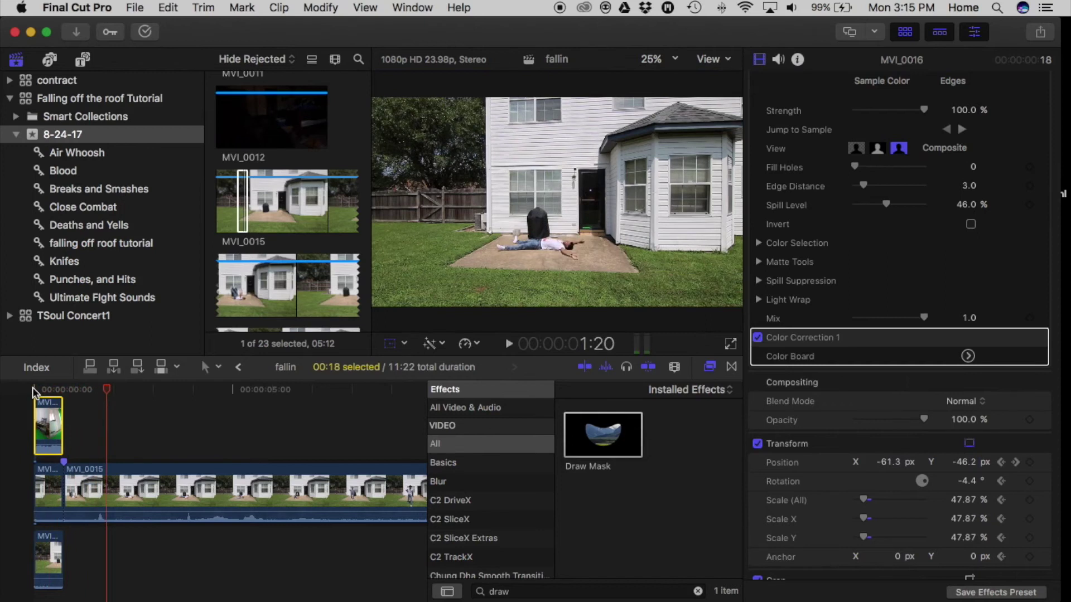
- Split off the 22 frames of MVI_0015 after the marker and retime that piece to Fast 8x
{"action": "left_click_drag", "start_coordinate": [61, 444], "coordinate": [54, 444]}
{"action": "key", "text": "space"}
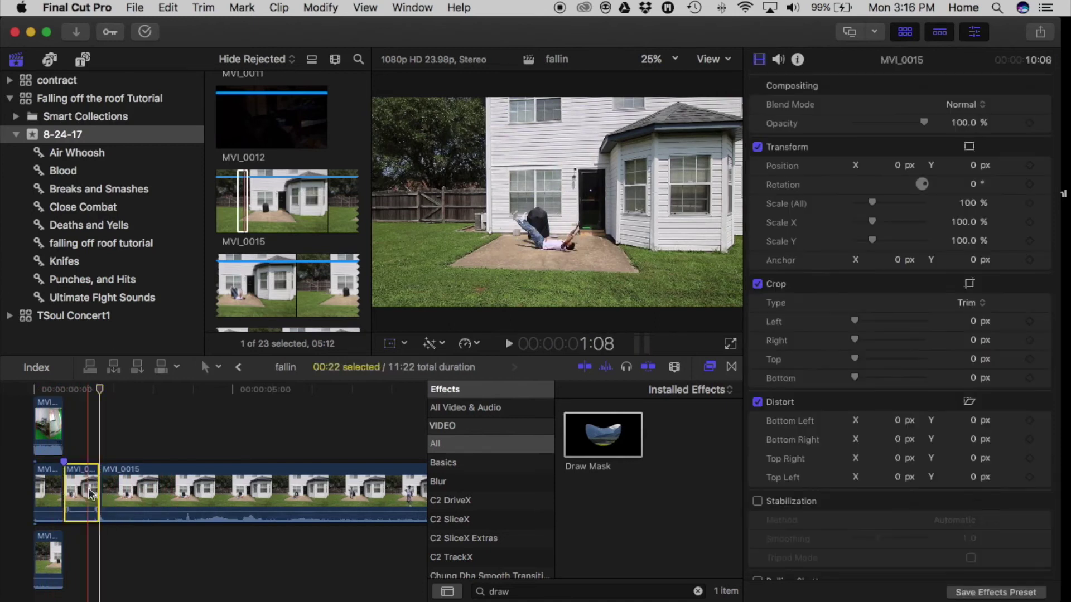
{"action": "left_click", "coordinate": [467, 344]}
{"action": "mouse_move", "coordinate": [499, 379]}
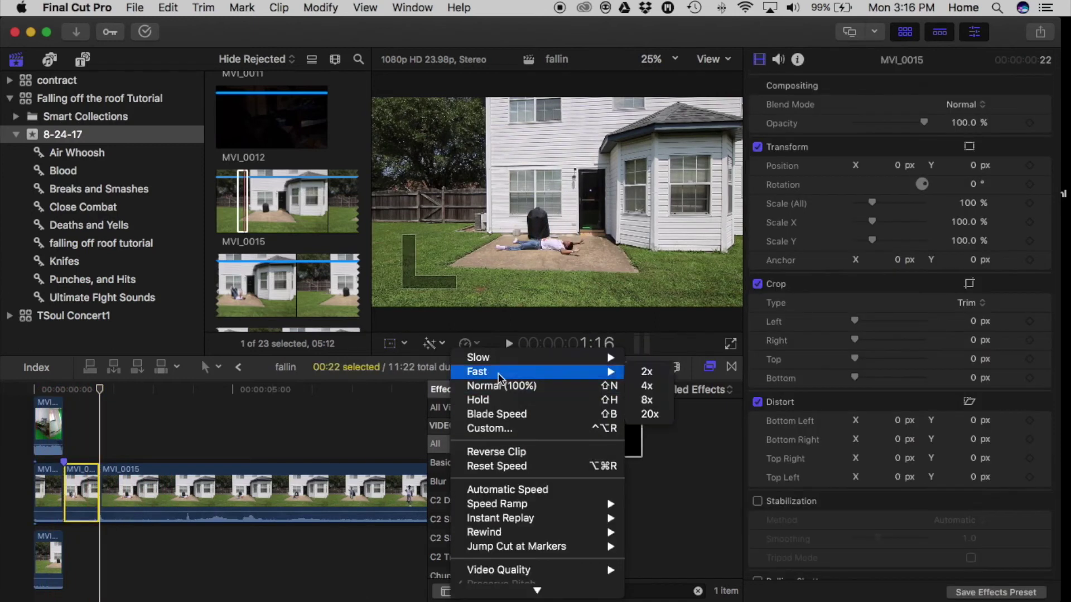
{"action": "left_click", "coordinate": [647, 401]}
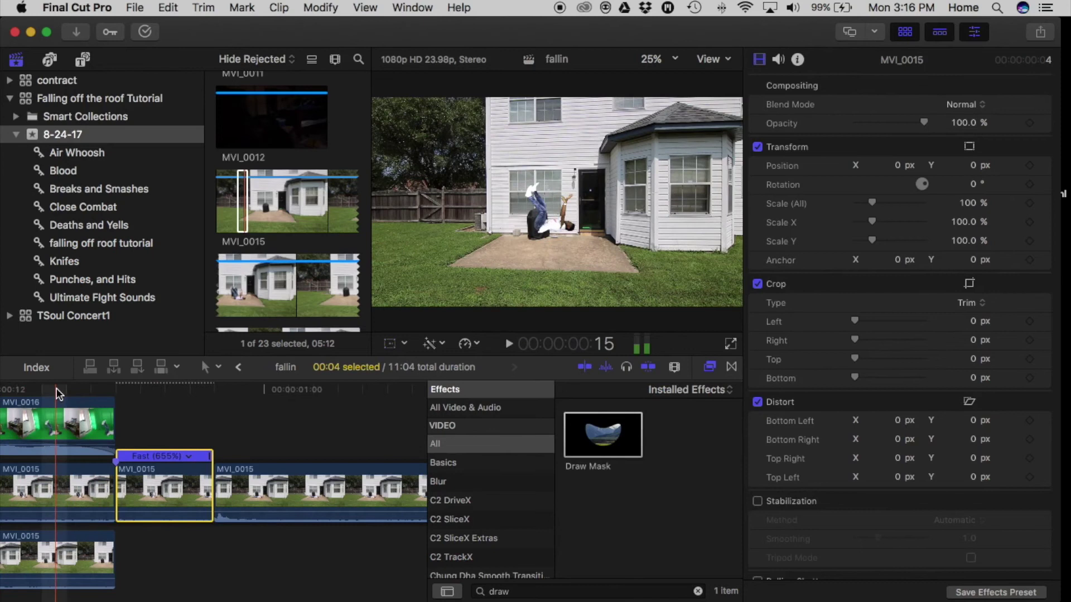
- Play the timeline from the start to check the transition into the sped-up landing piece
{"action": "key", "text": "super+minus"}
{"action": "key", "text": "super+minus"}
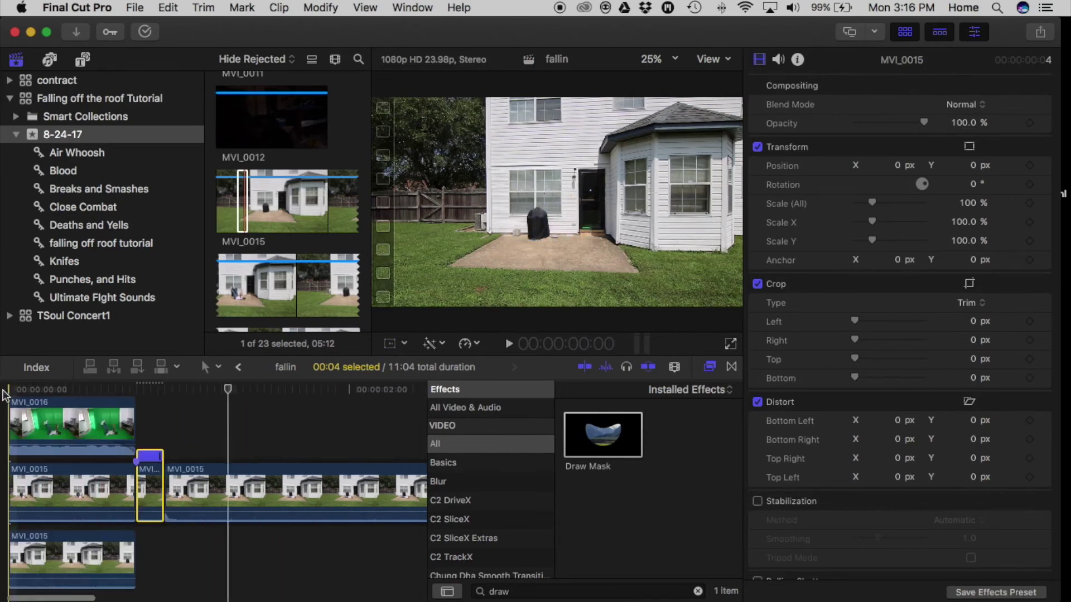
{"action": "key", "text": "space"}
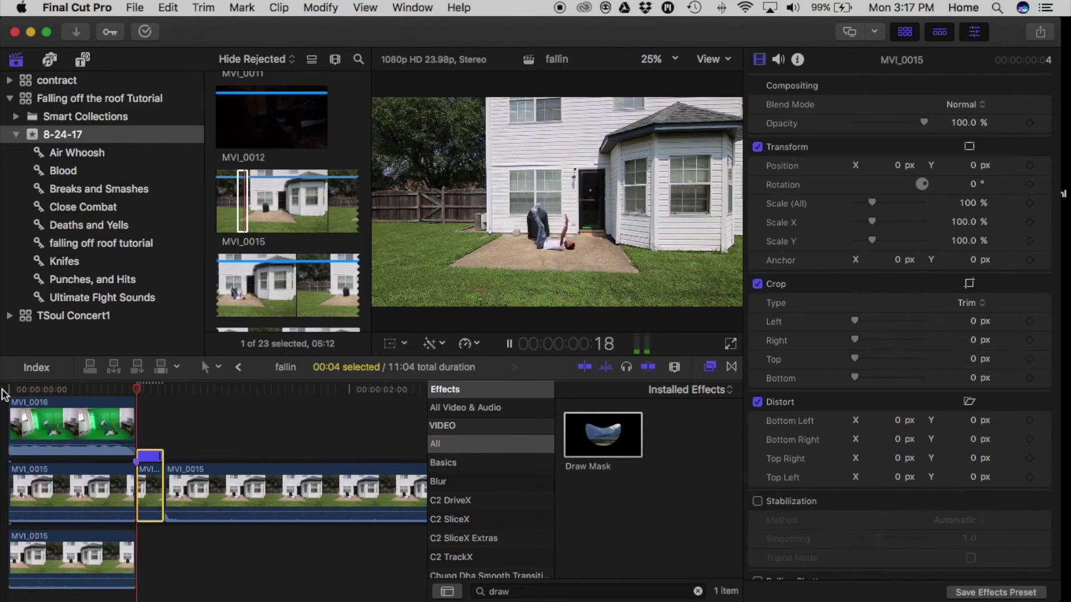
- Connect the last hit of the Body - Falling sound and shift it earlier to match the landing, checking by playback
{"action": "scroll", "coordinate": [287, 207], "scroll_direction": "up", "scroll_amount": 5}
{"action": "left_click", "coordinate": [307, 207]}
{"action": "left_click_drag", "start_coordinate": [307, 206], "coordinate": [149, 540]}
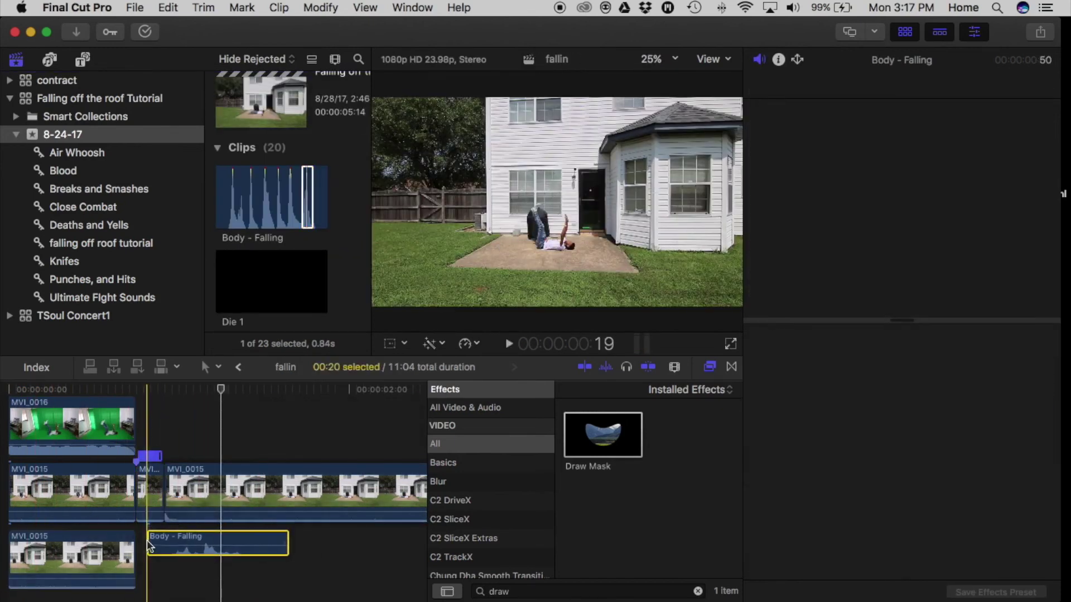
{"action": "left_click_drag", "start_coordinate": [173, 546], "coordinate": [126, 600]}
{"action": "key", "text": "space"}
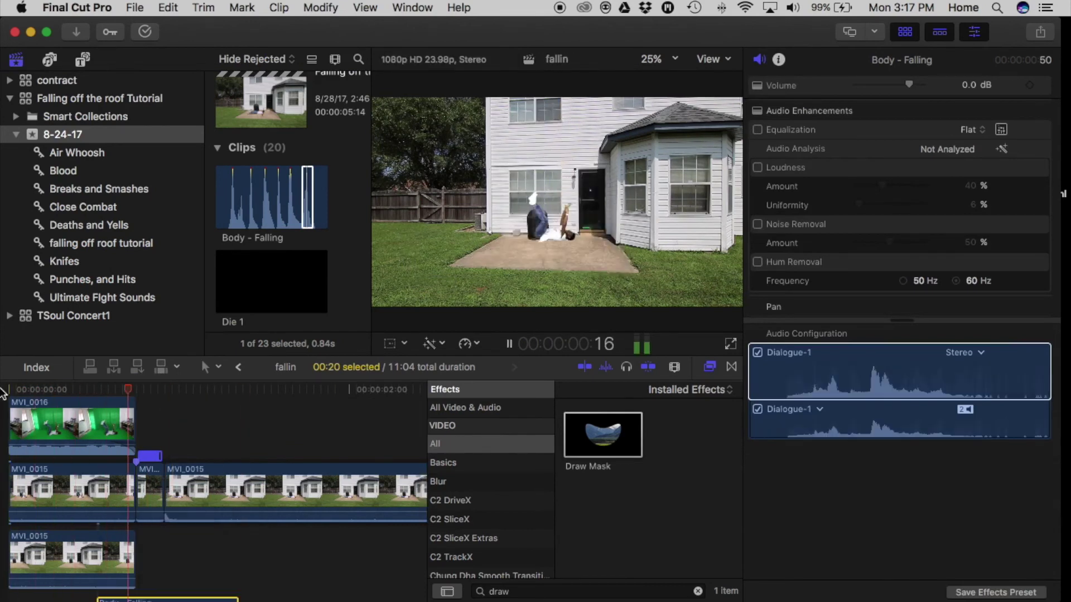
- Apply the Directional blur effect to the falling-figure clip MVI_0016
{"action": "left_click", "coordinate": [39, 389]}
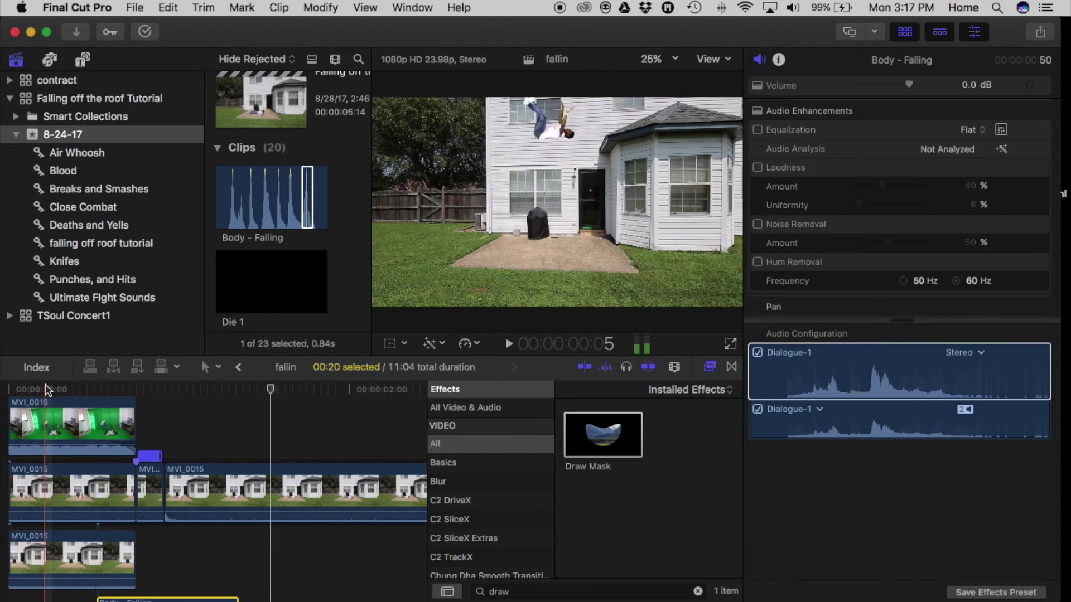
{"action": "left_click", "coordinate": [66, 420]}
{"action": "left_click", "coordinate": [698, 591]}
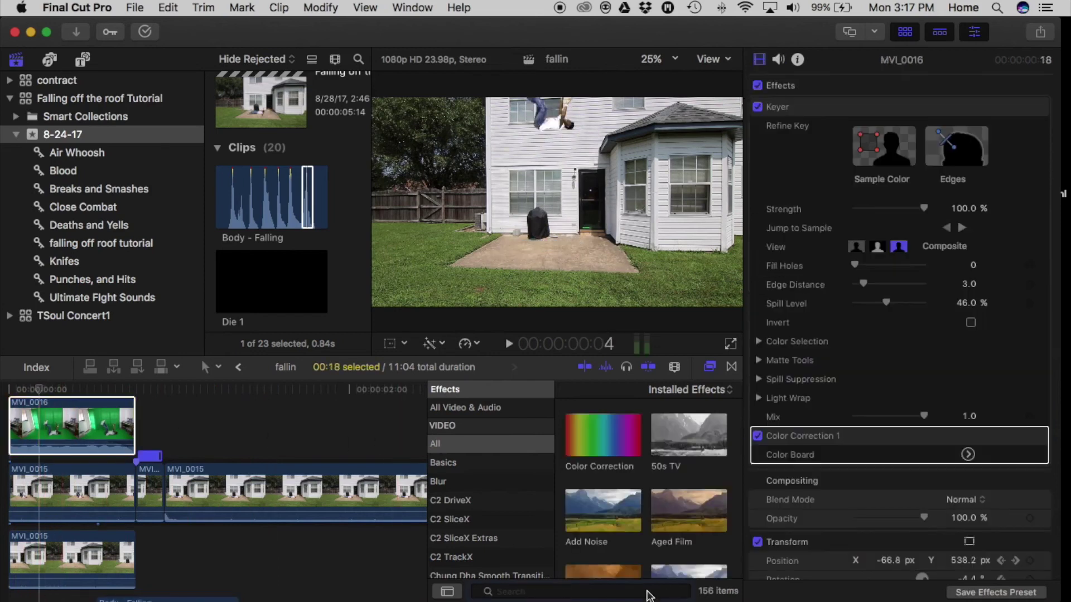
{"action": "left_click", "coordinate": [648, 593]}
{"action": "left_click", "coordinate": [450, 483]}
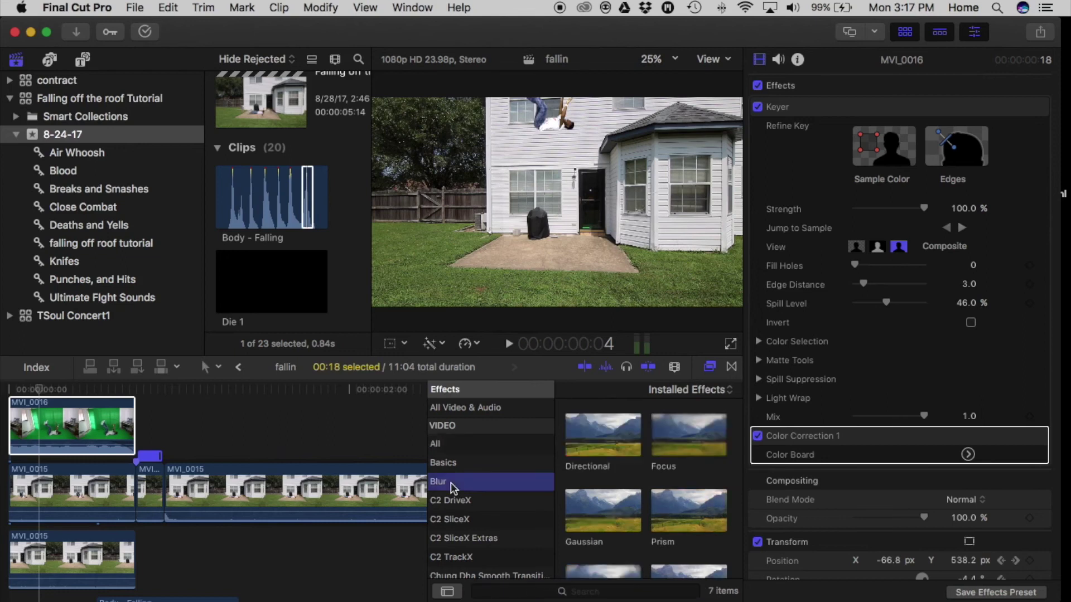
{"action": "left_click_drag", "start_coordinate": [601, 439], "coordinate": [72, 425]}
- Set the Directional blur to amount 80.0 and angle 269.0°, and play the fall from the start
{"action": "left_click_drag", "start_coordinate": [601, 154], "coordinate": [543, 167]}
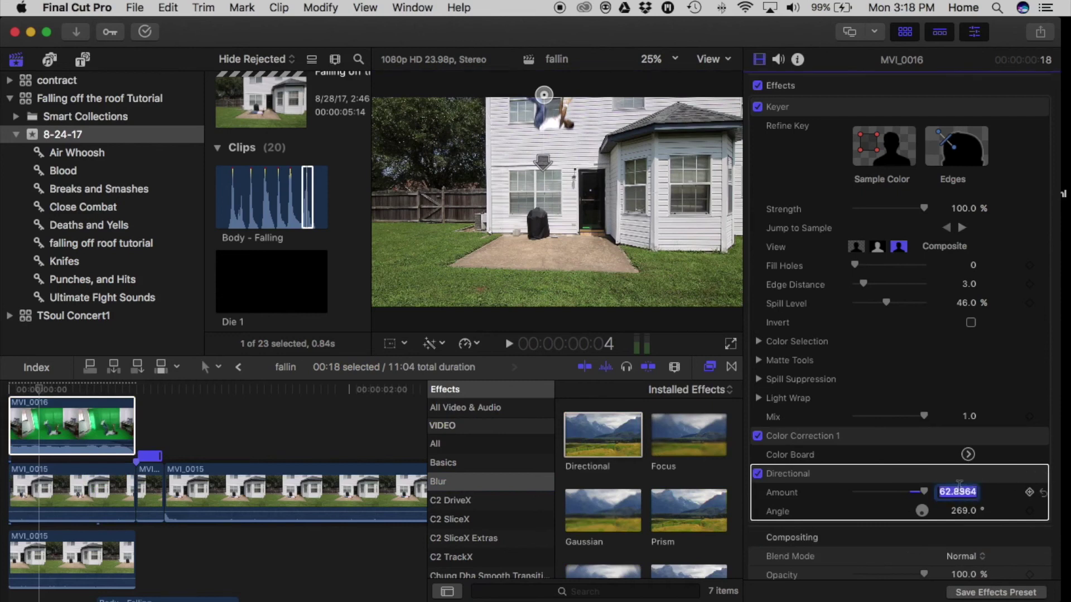
{"action": "left_click", "coordinate": [2, 403]}
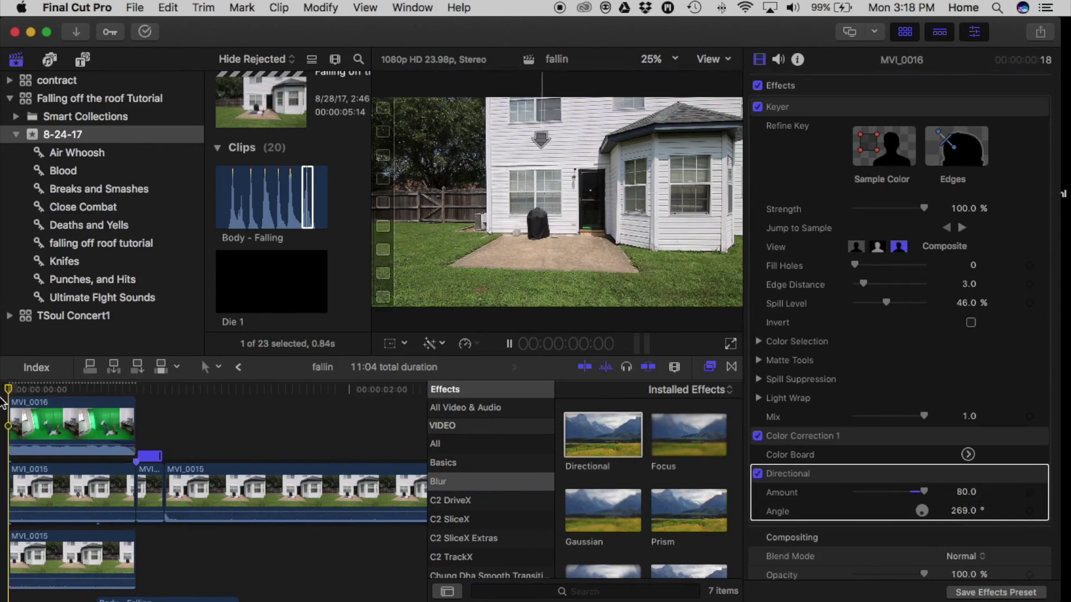
{"action": "key", "text": "space"}
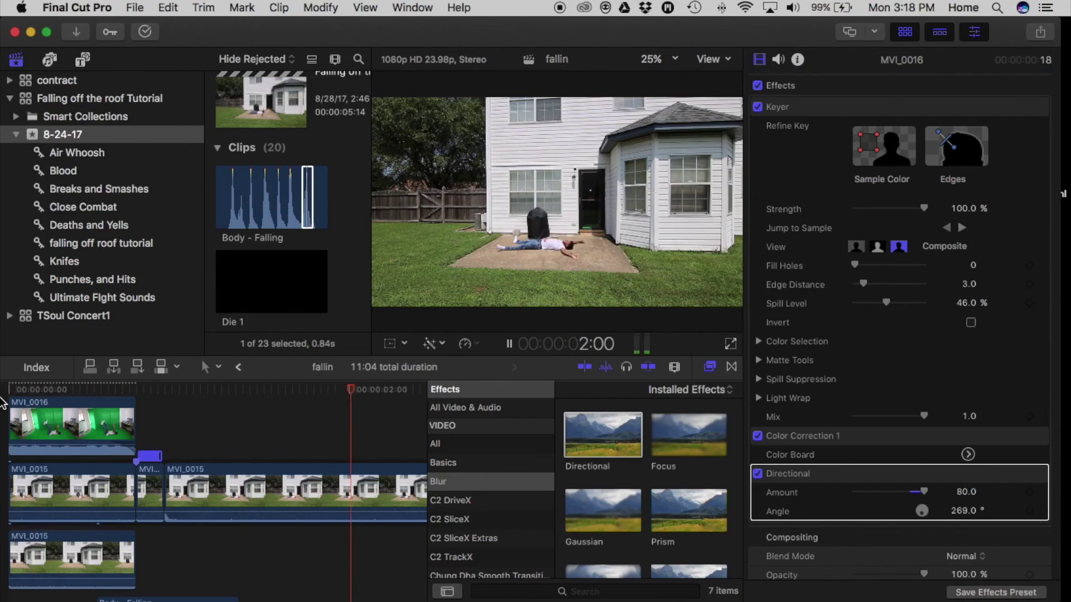